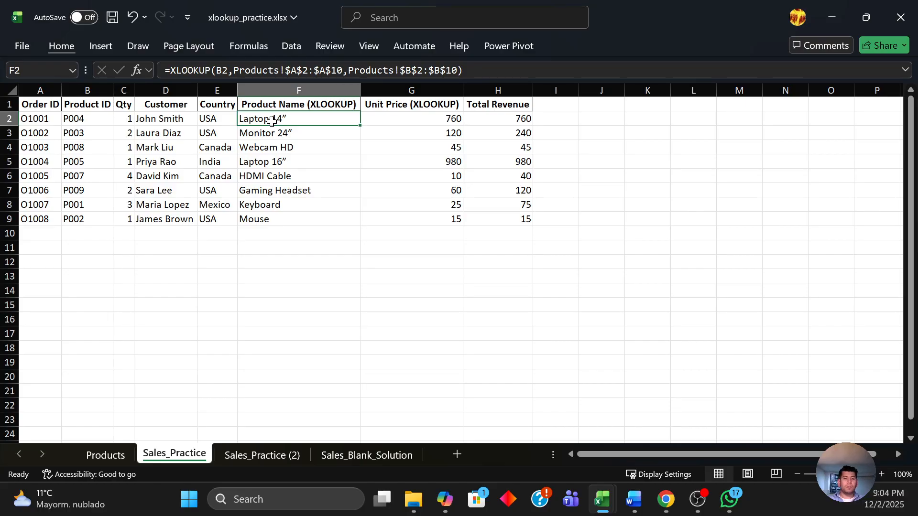
Append *C2 to the Total Revenue formula in H2 so the looked-up price is multiplied by the quantity.
key("F2")
key("Tab")
key("F2")
key("Tab")
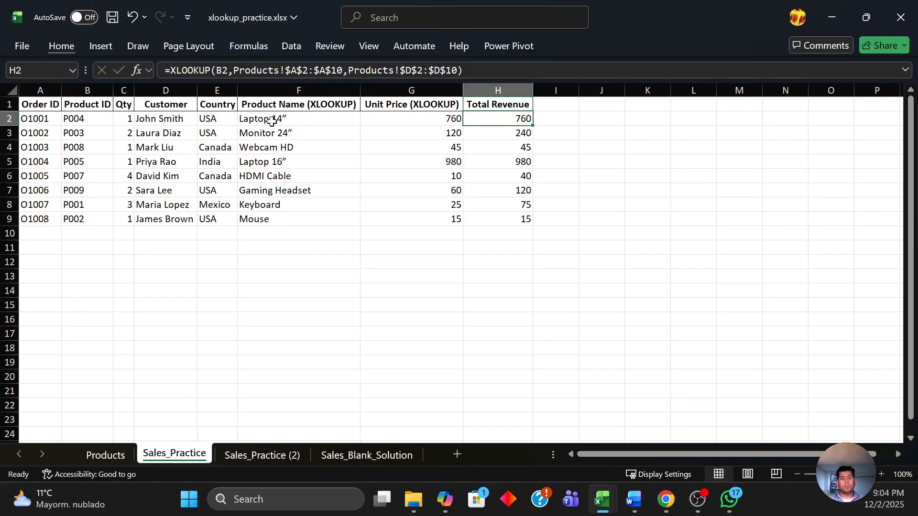
key("F2")
type("*C2")
key("ctrl+Return")
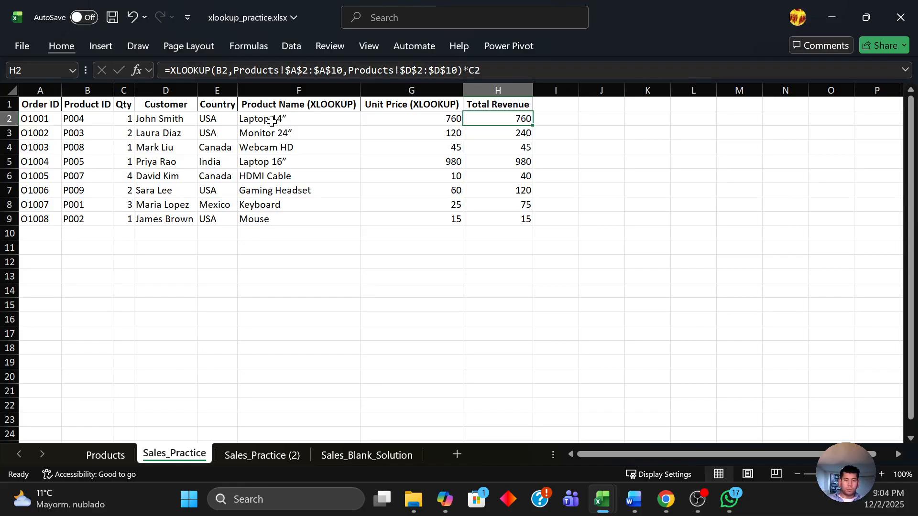
On the Sales_Practice (2) sheet, begin a lookup formula in F2 using B2 as the lookup value.
key("ctrl+Page_Down")
key("Left")
key("Left")
key("Up")
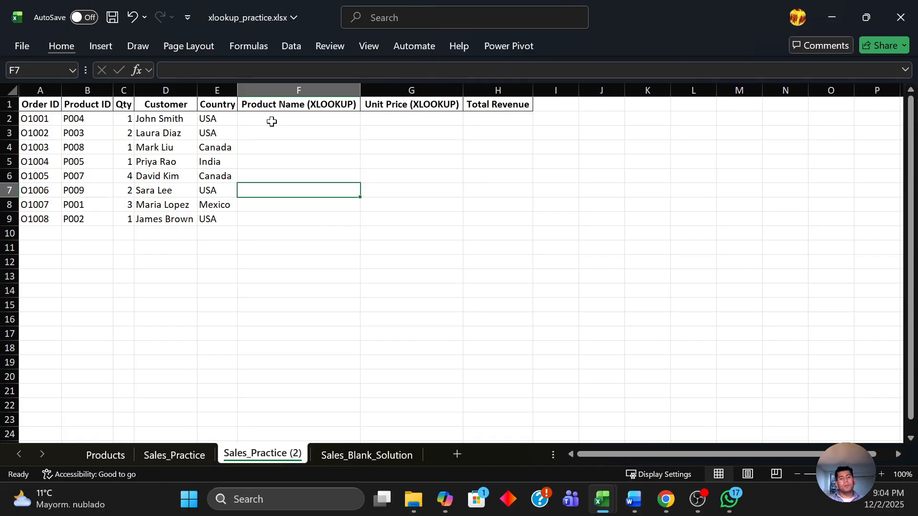
left_click(271, 122)
type("=")
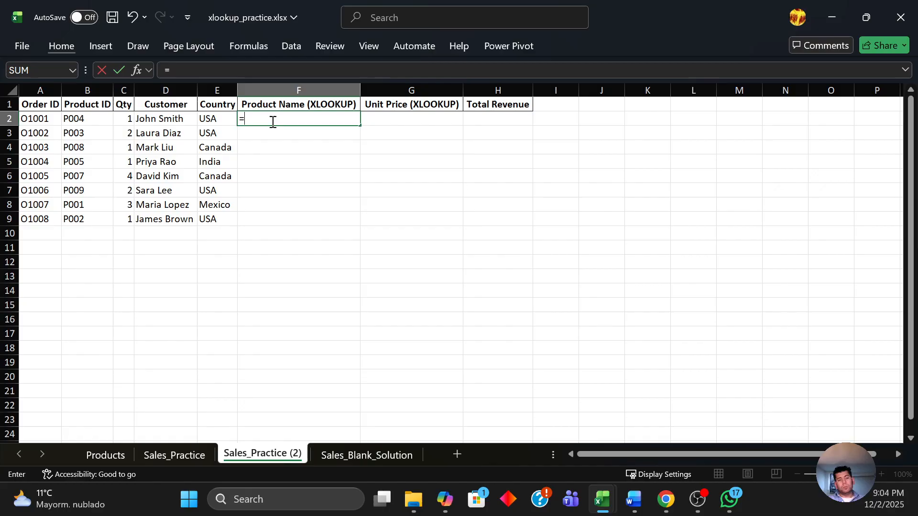
type("XL")
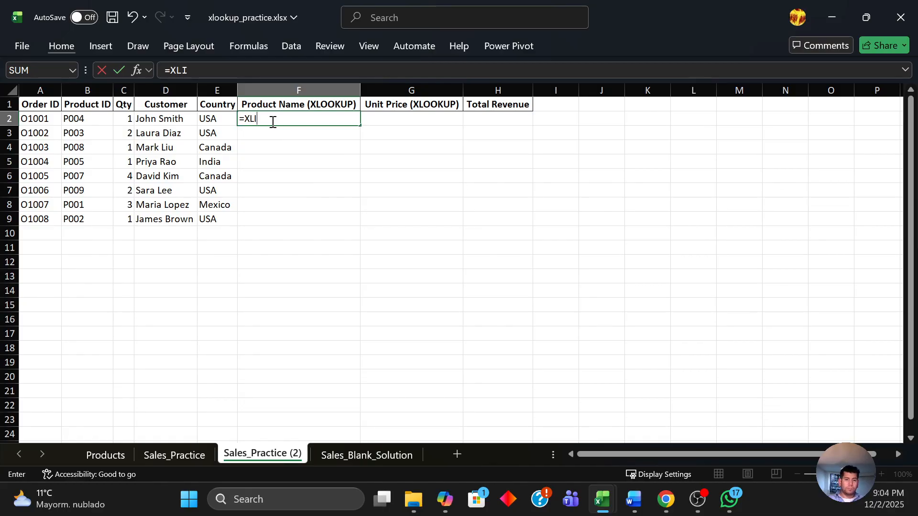
type("OOU")
key("BackSpace")
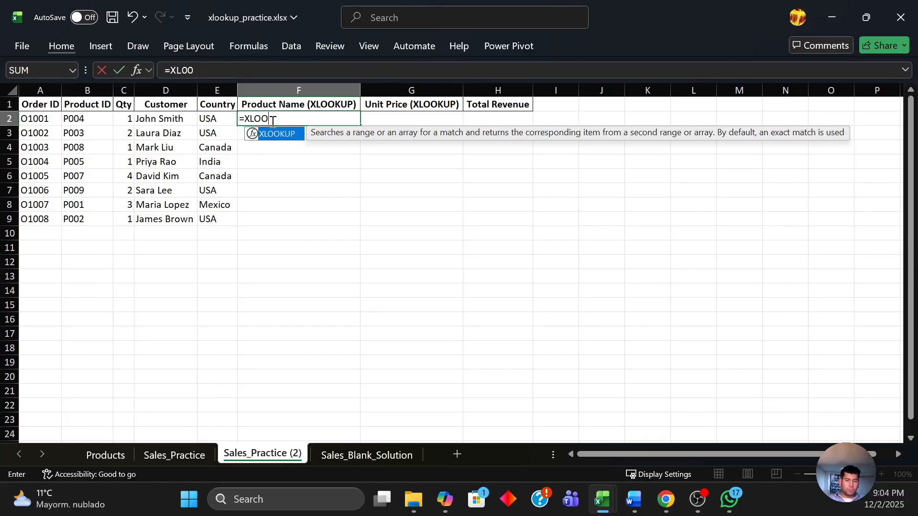
type("UP")
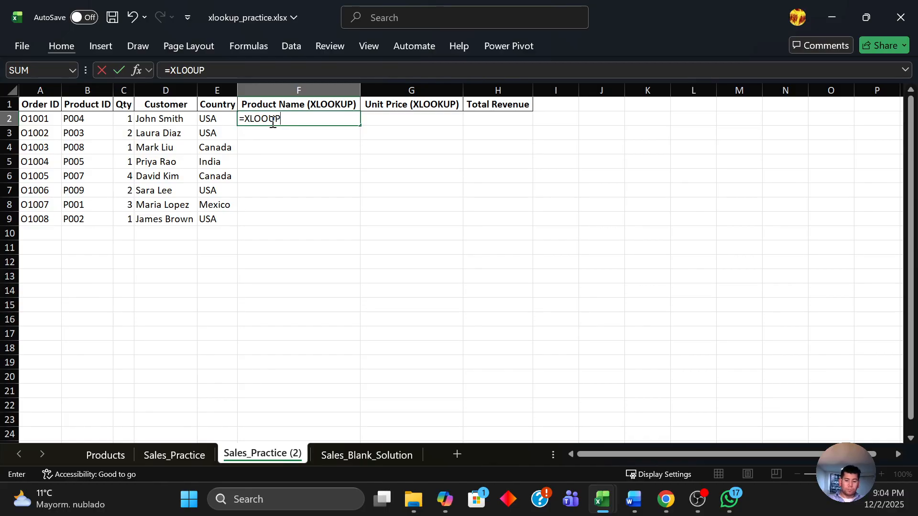
type("(")
key("Left")
key("Left")
key("Left")
key("Left")
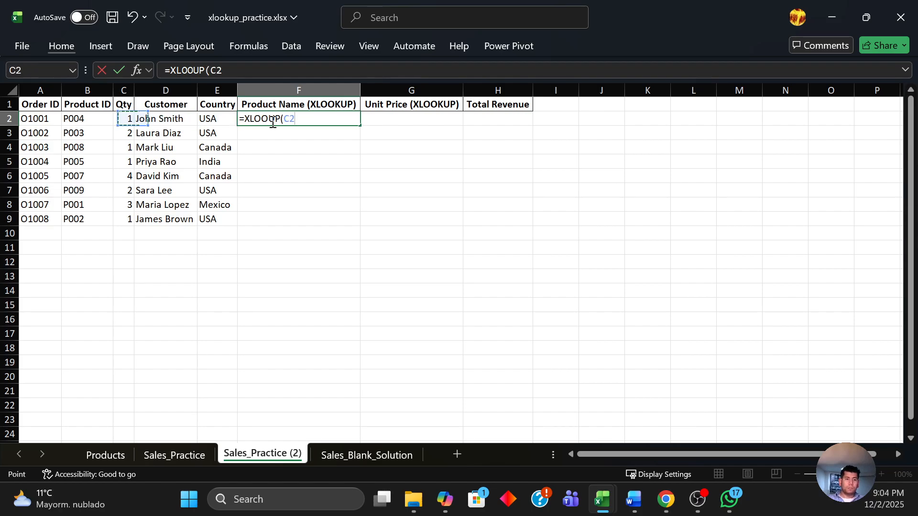
type(",")
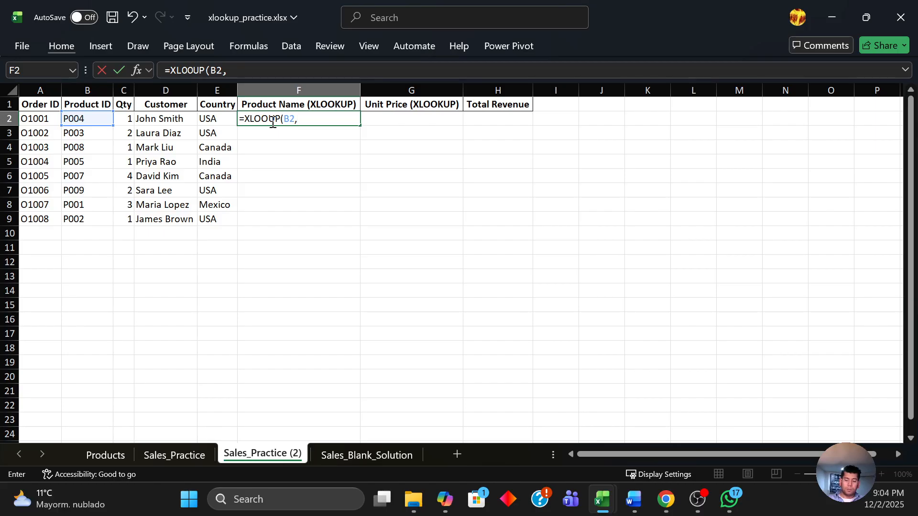
Set the lookup array to the product IDs Products!$A$2:$A$10 as an absolute range.
key("ctrl+Page_Up")
key("ctrl+Page_Up")
key("Down")
key("Down")
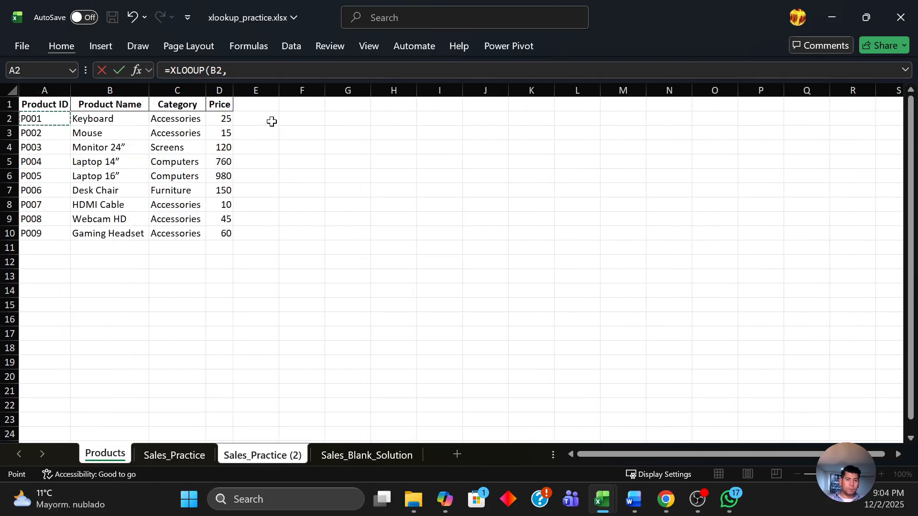
key("Up")
key("shift+Right")
key("shift+Right")
key("shift+Right")
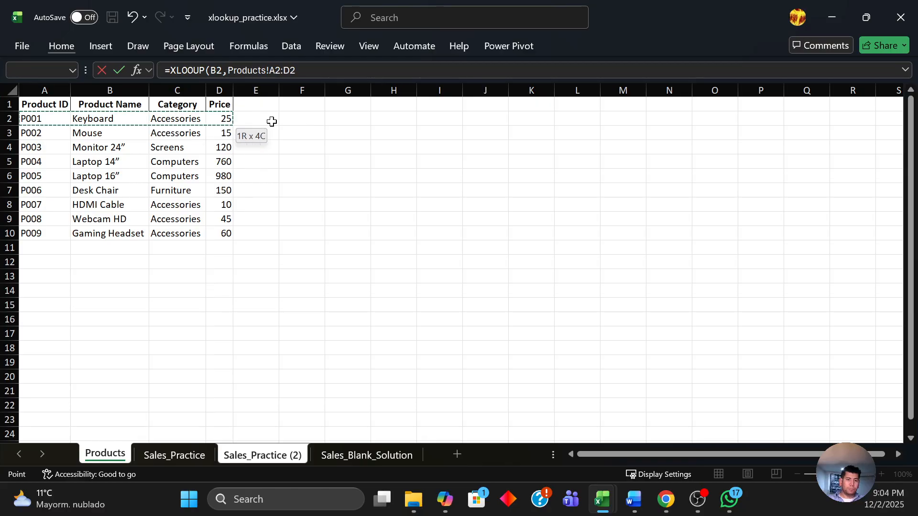
key("shift+Left")
key("shift+Left")
key("shift+Left")
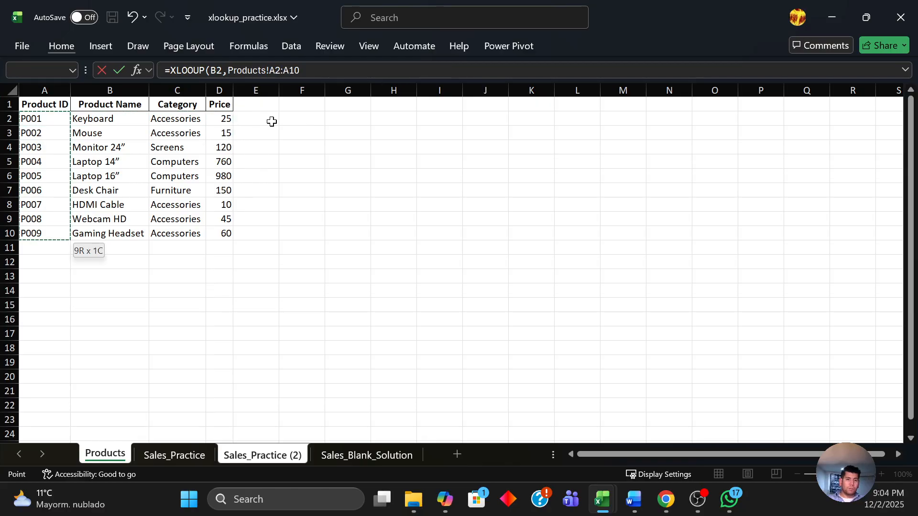
key("ctrl+shift+Down")
key("F4")
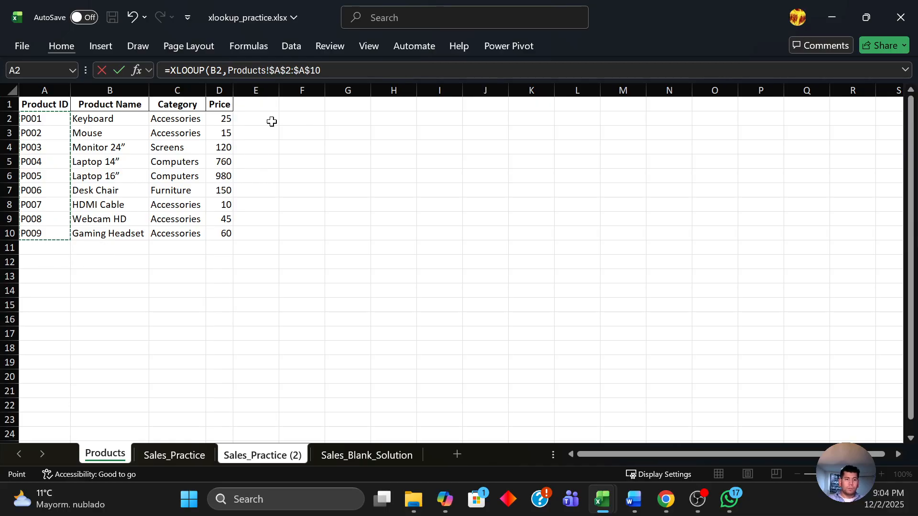
Set the return array to the product names Products!$B$2:$B$10 and enter the formula.
type(",")
key("Right")
key("Right")
key("Right")
key("Left")
key("Left")
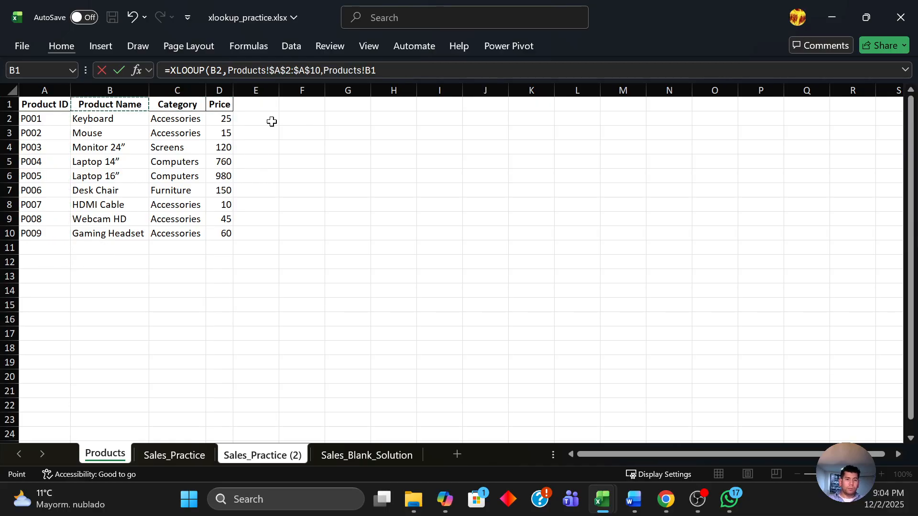
key("Down")
key("ctrl+shift+Down")
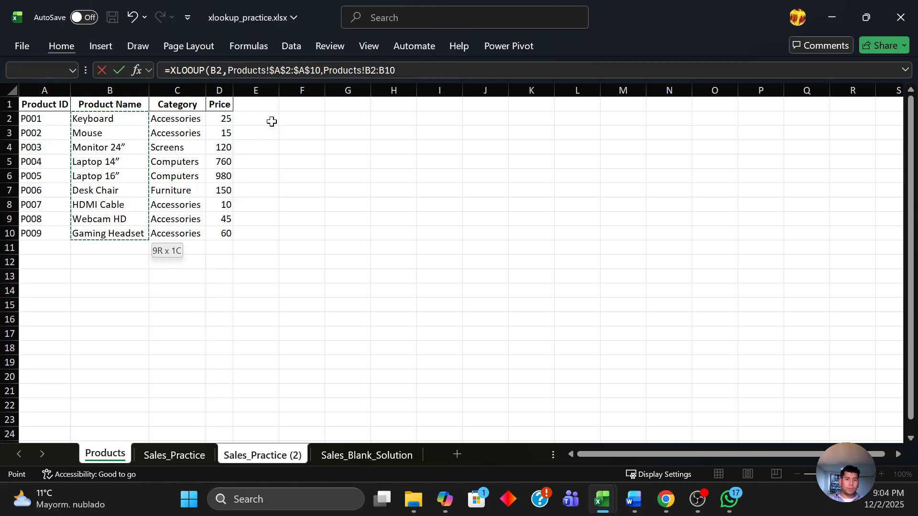
key("F4")
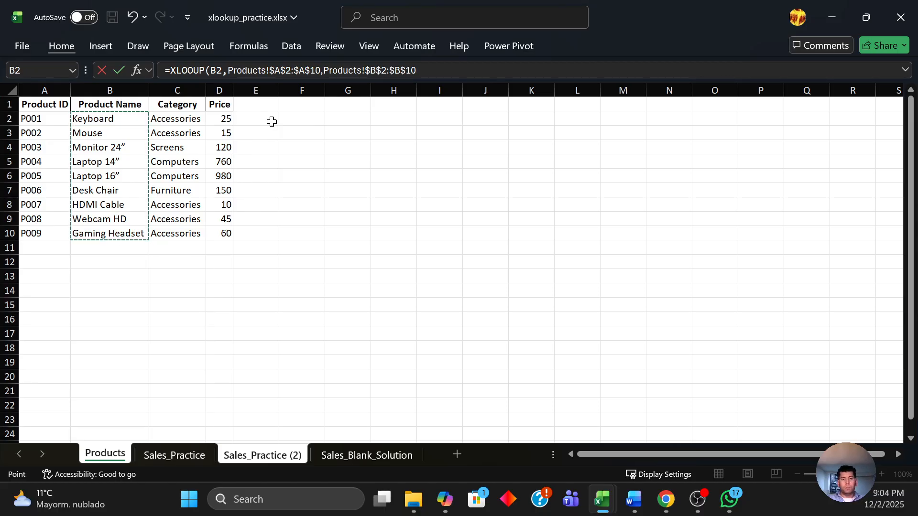
type(",")
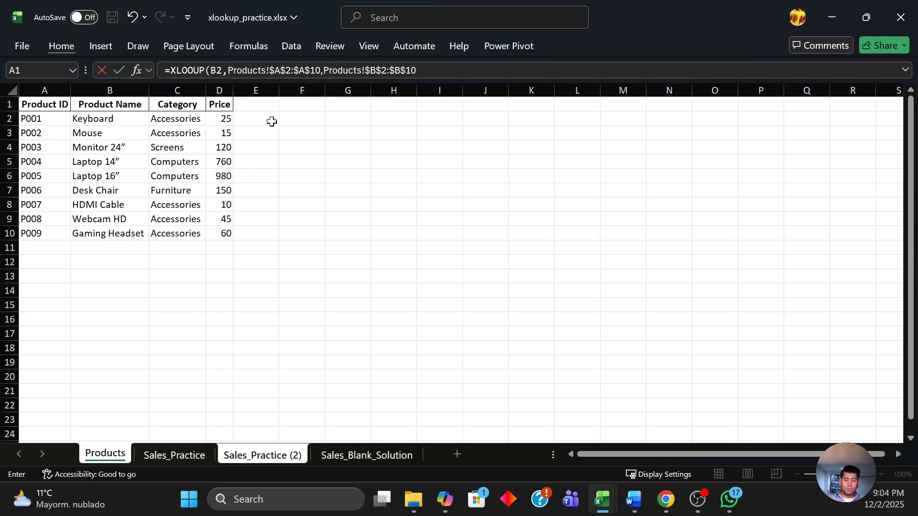
key("Return")
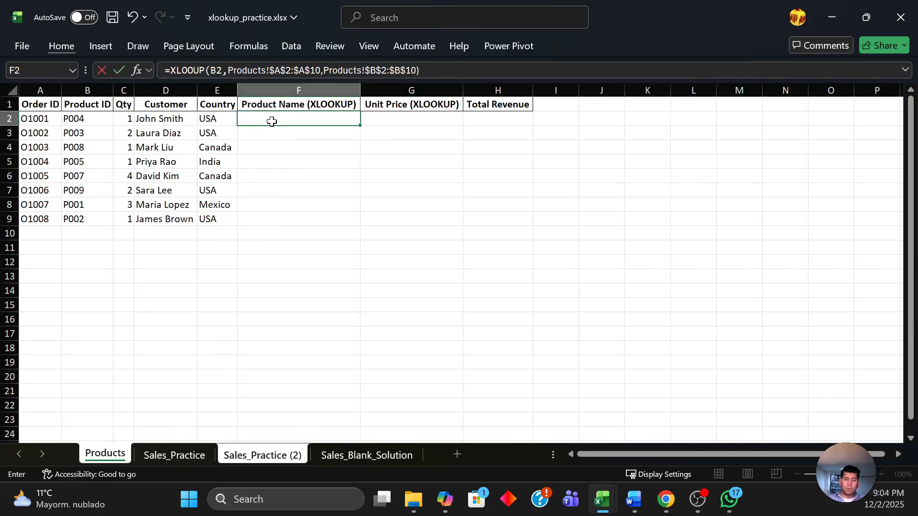
Correct the misspelled function name in F2 to XLOOKUP.
left_click(272, 121)
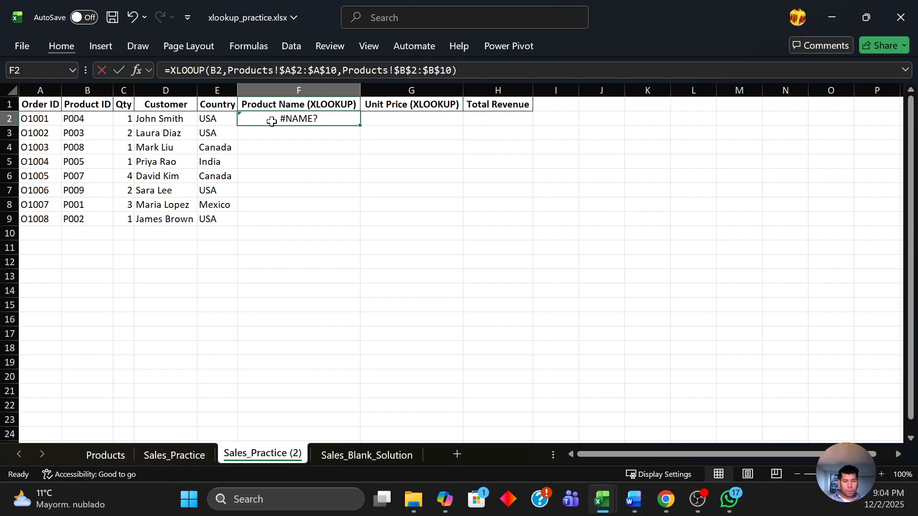
double_click(272, 123)
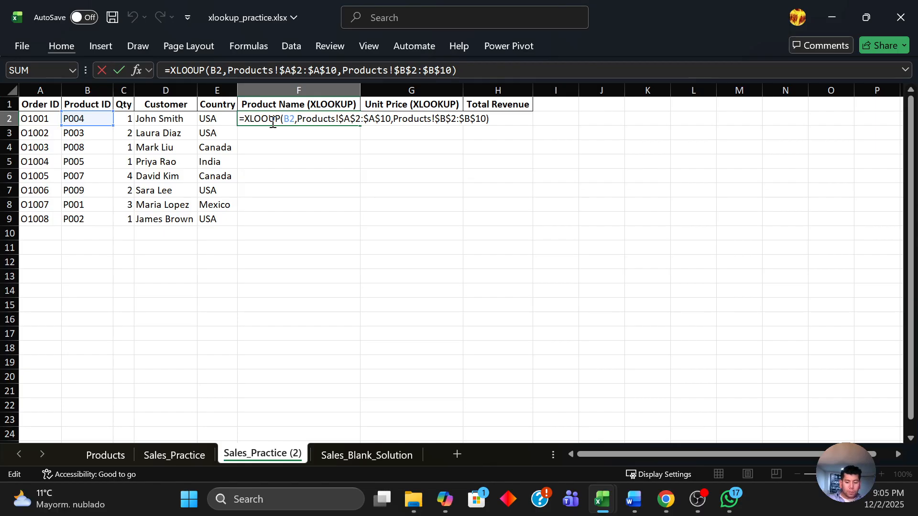
type("K")
key("Return")
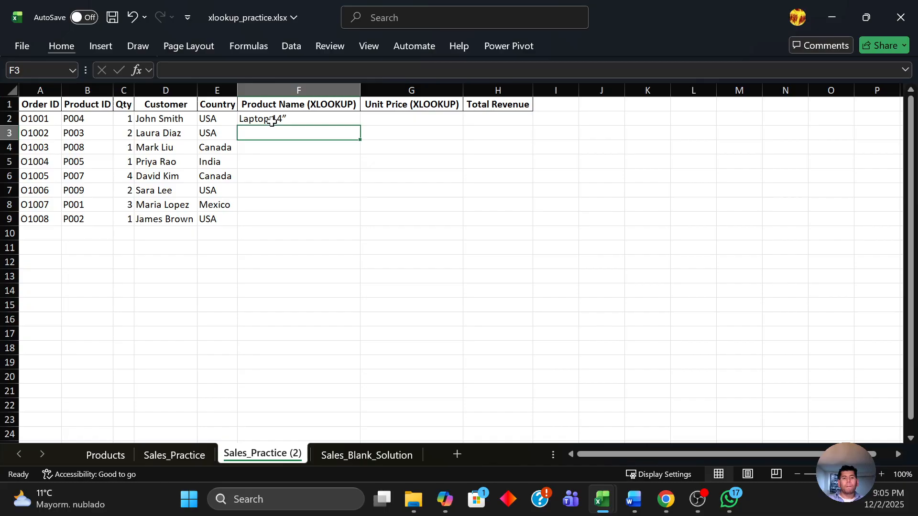
Copy the F2 formula down to F3:F9.
key("Up")
key("Down")
key("Up")
key("shift+Down")
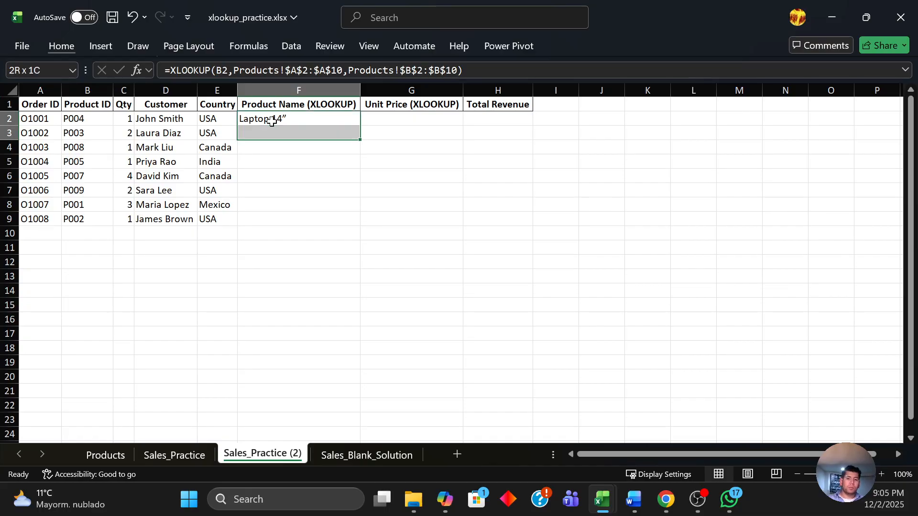
key("shift+Down")
key("shift+Down")
key("shift+Down")
key("shift+Down")
key("shift+Down")
key("shift+Down")
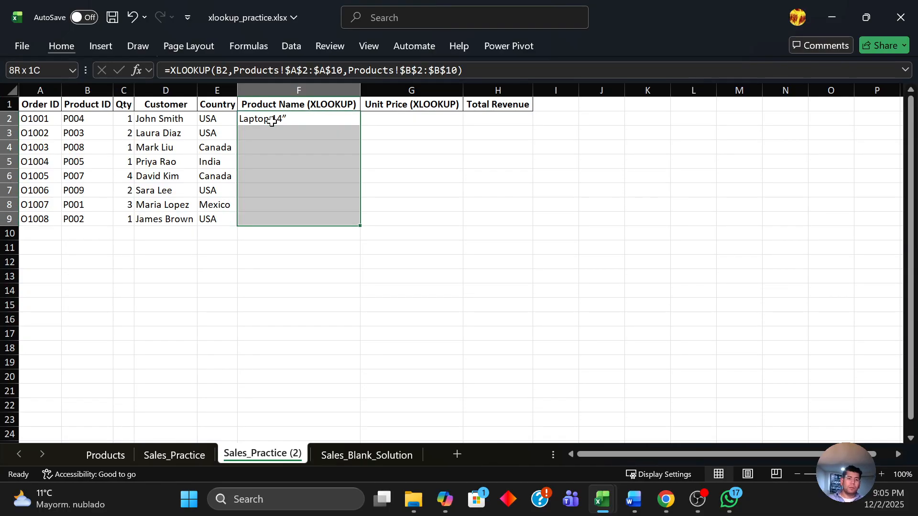
left_click(272, 121)
key("ctrl+c")
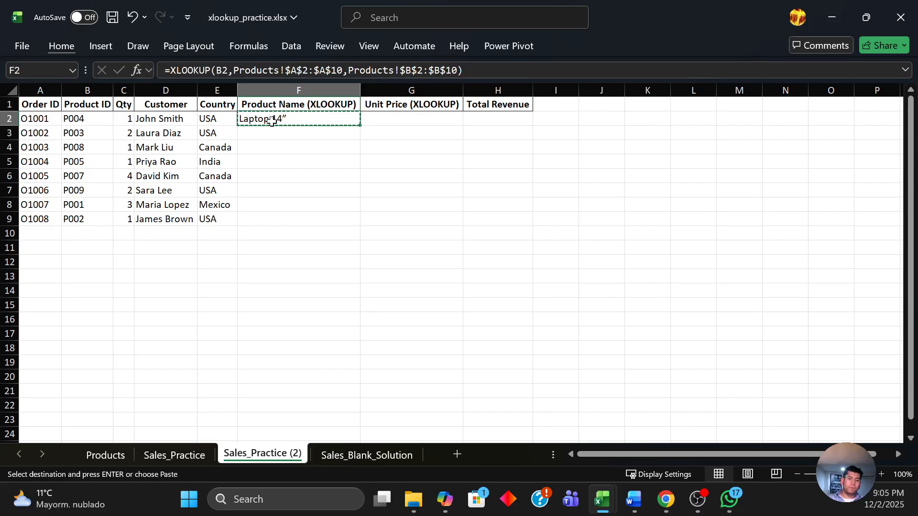
key("Down")
key("Down")
key("Up")
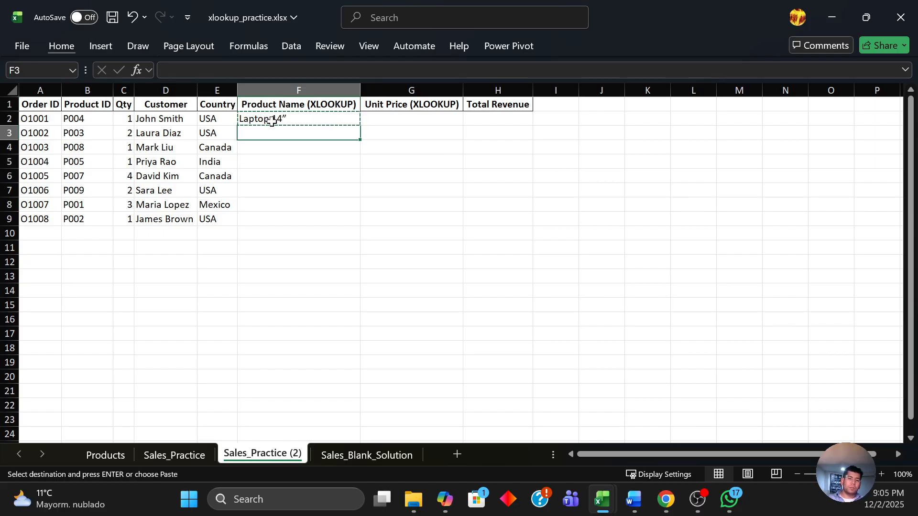
key("shift+Down")
key("shift+Down")
key("shift+Down")
key("shift+Down")
key("shift+Down")
key("shift+Down")
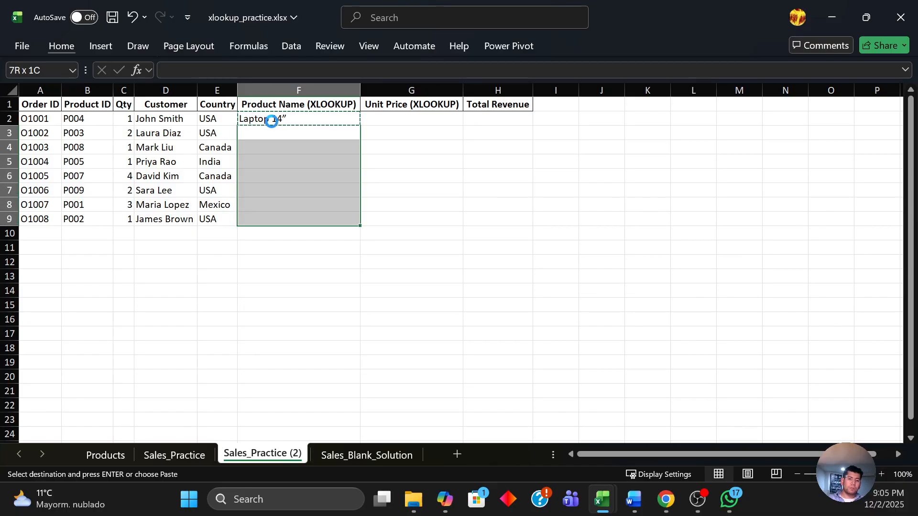
key("ctrl+v")
Paste the copied formula into G2 and open it for editing.
key("Up")
key("Right")
key("Left")
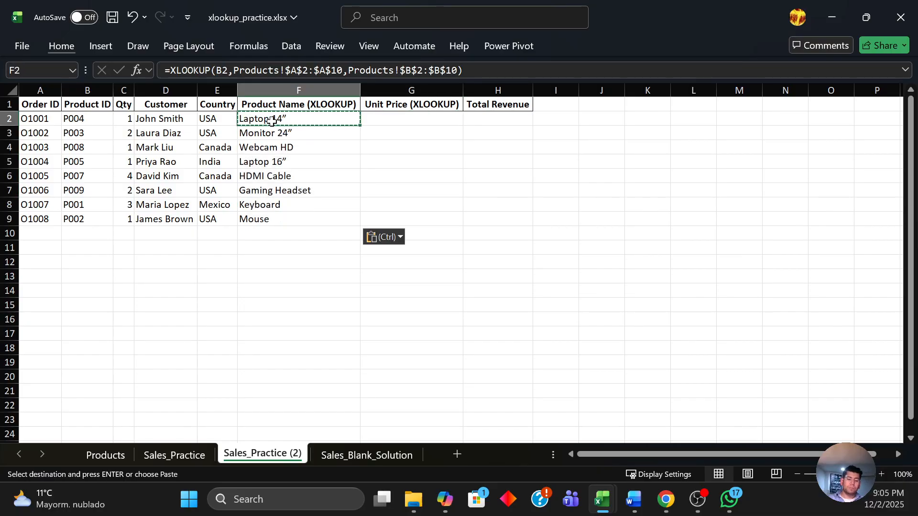
key("Right")
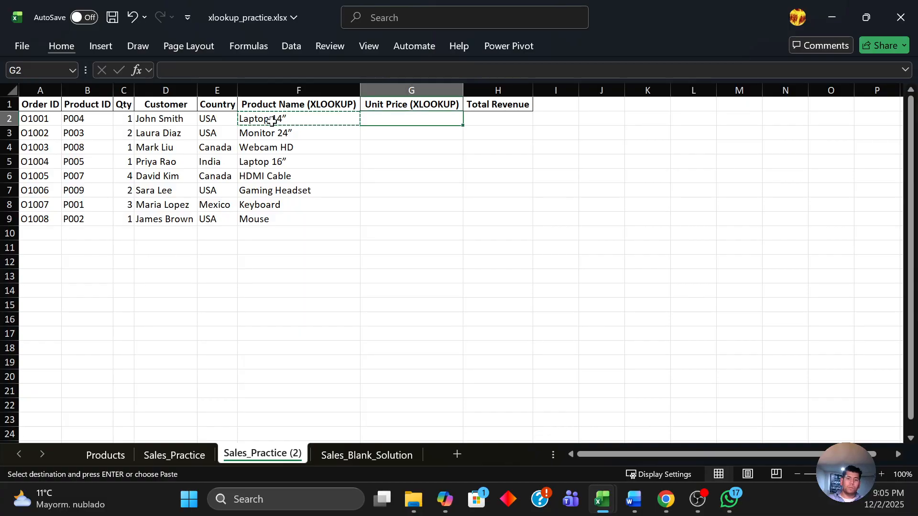
key("ctrl+v")
key("F2")
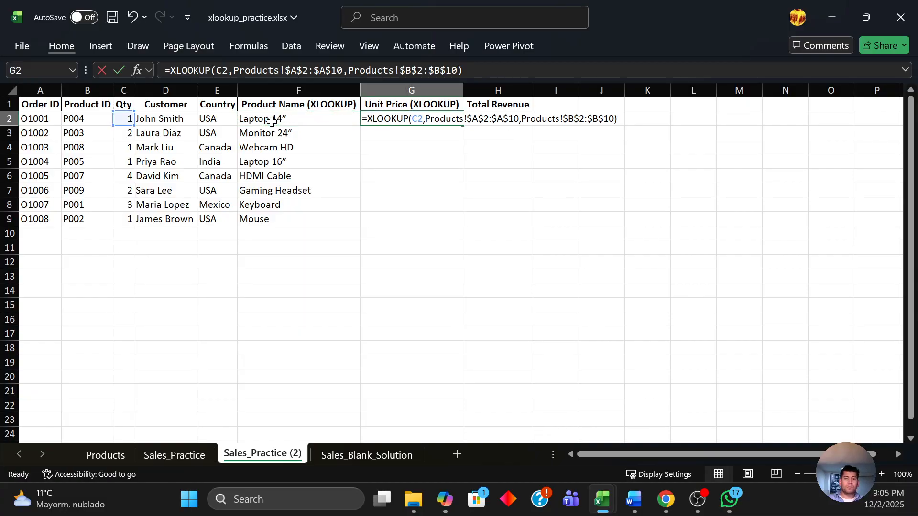
Change the lookup value of the G2 formula to B2.
key("Left")
key("Left")
key("Left")
key("Left")
key("Left")
key("Left")
key("Left")
key("Left")
key("Left")
key("Left")
key("Left")
key("Left")
key("Left")
key("Left")
key("Left")
key("Left")
key("Left")
key("Left")
key("Left")
key("Left")
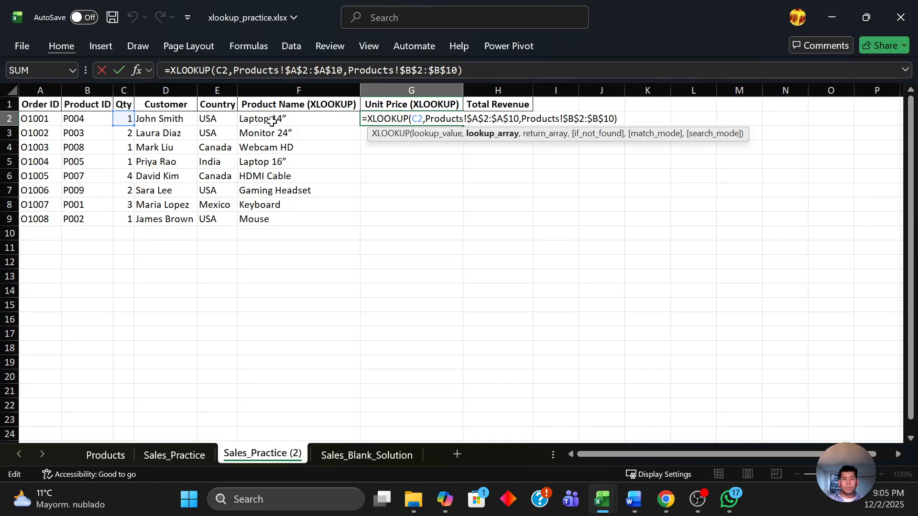
key("Left")
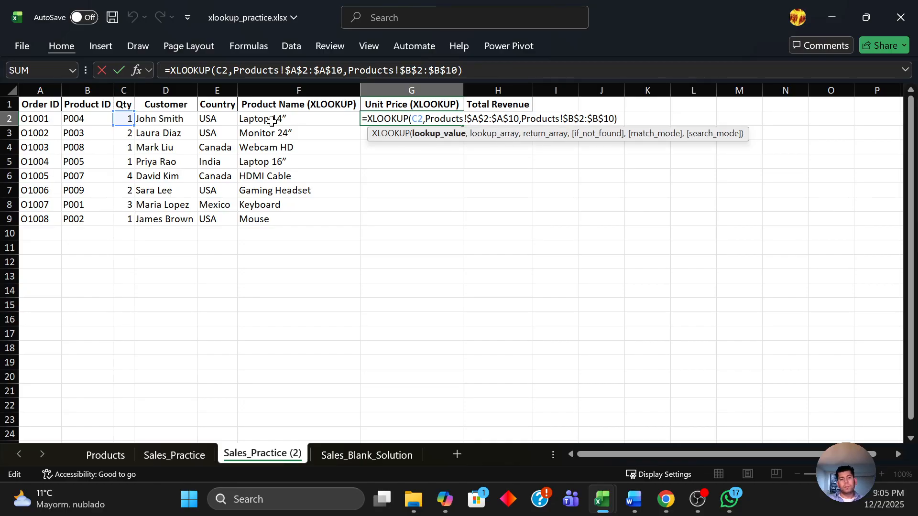
key("BackSpace")
type("D")
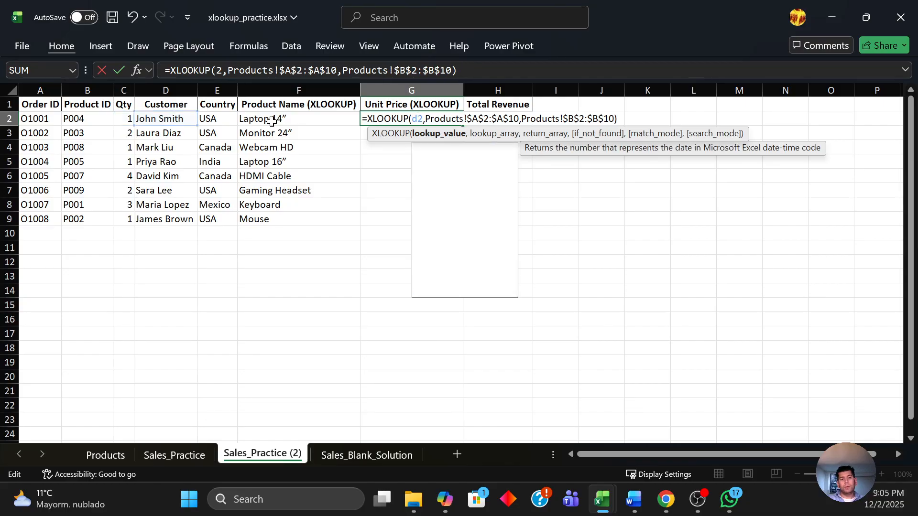
key("BackSpace")
type("BV")
key("BackSpace")
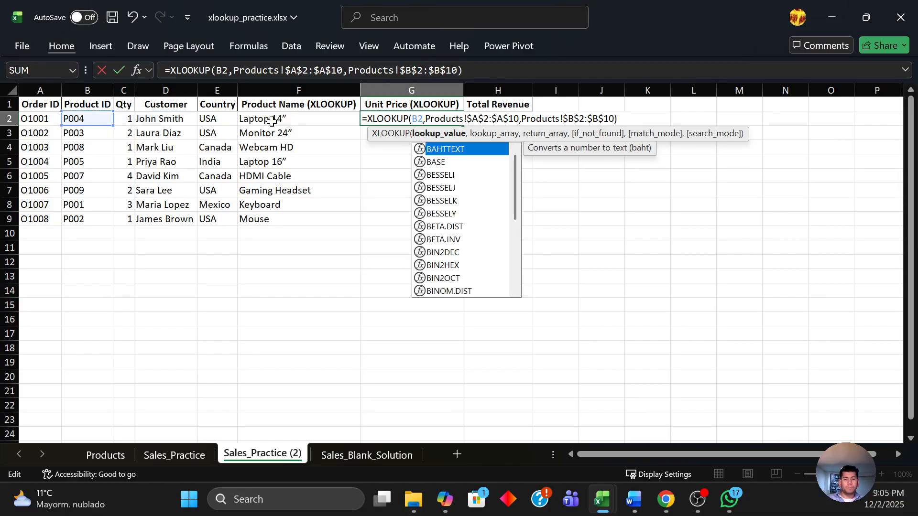
key("Escape")
Change the G2 formula's return array to Products!$C$2:$C$10.
key("Right")
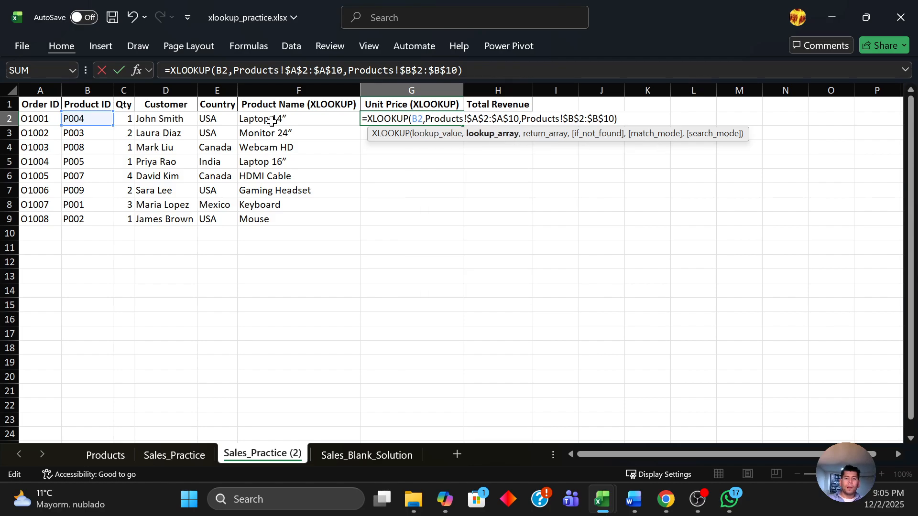
key("Right")
key("Right")
key("Right")
key("Right")
key("Right")
key("Right")
key("Right")
key("Right")
key("Right")
key("Right")
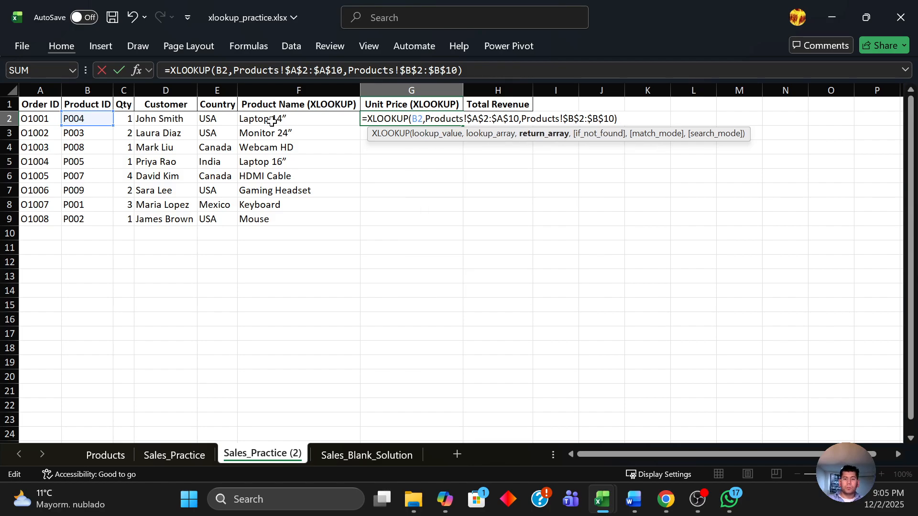
key("BackSpace")
type("c")
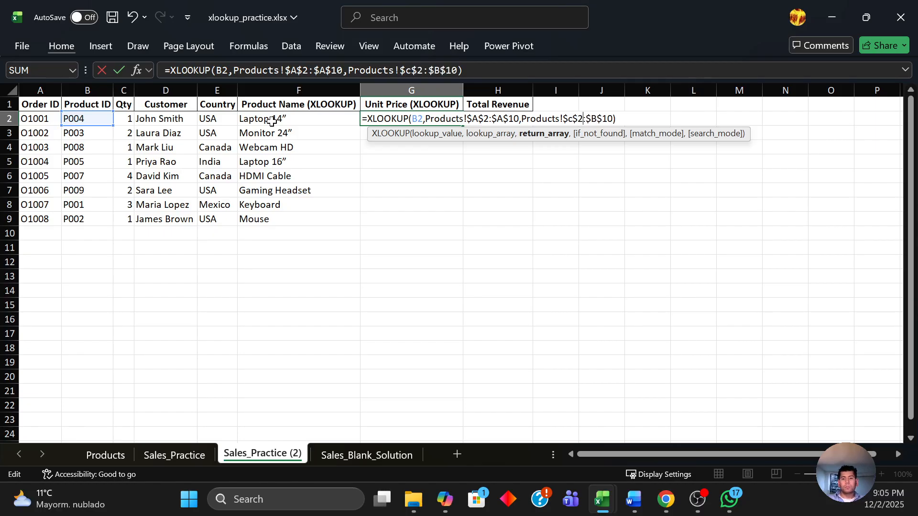
key("Delete")
type("c")
key("Return")
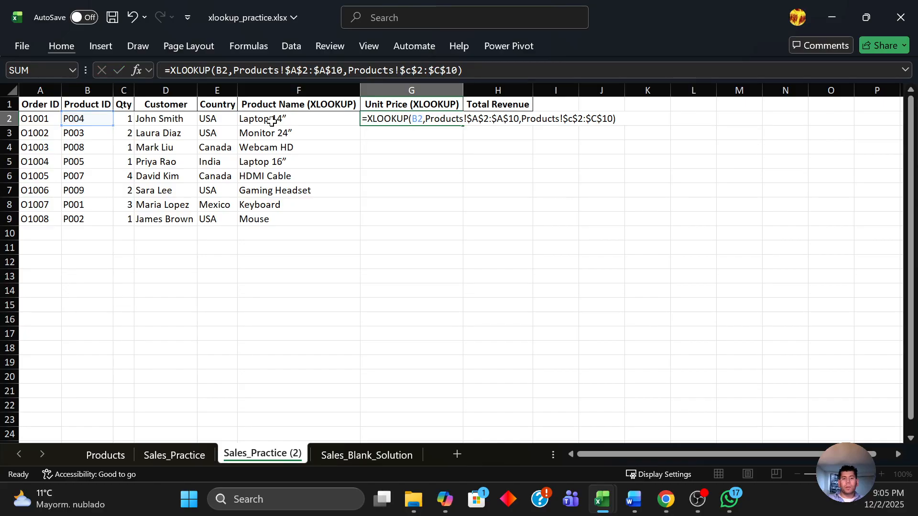
key("Up")
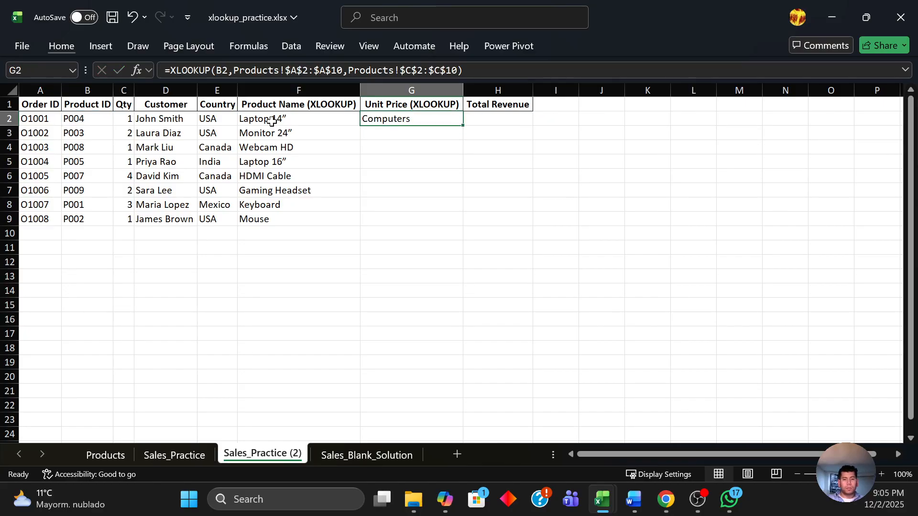
Look over the Products sheet and the Sales_Blank_Solution sheet.
key("ctrl+Page_Up")
key("ctrl+Page_Up")
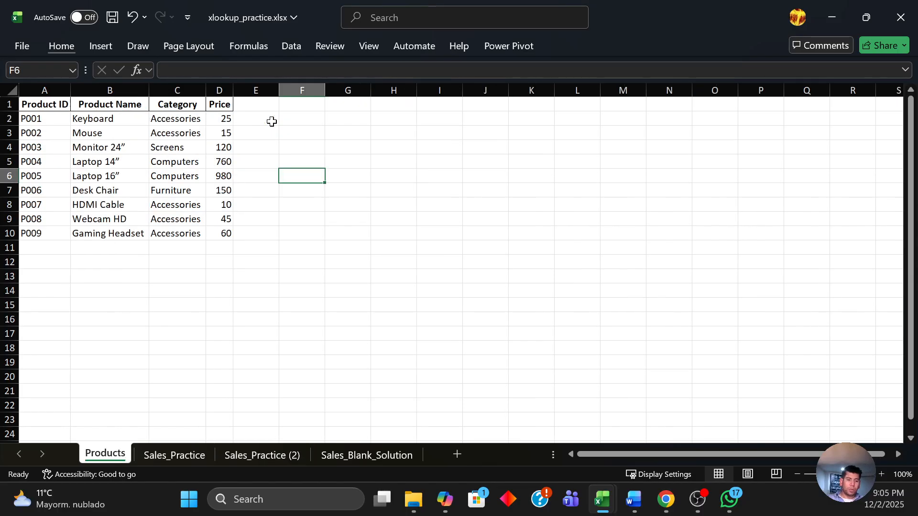
key("ctrl+Page_Down")
key("ctrl+Page_Down")
key("ctrl+Page_Down")
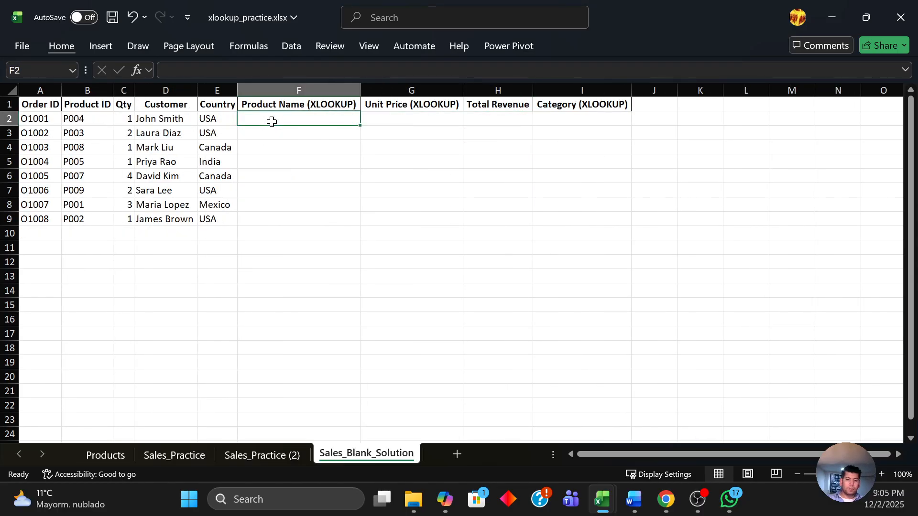
key("ctrl+End")
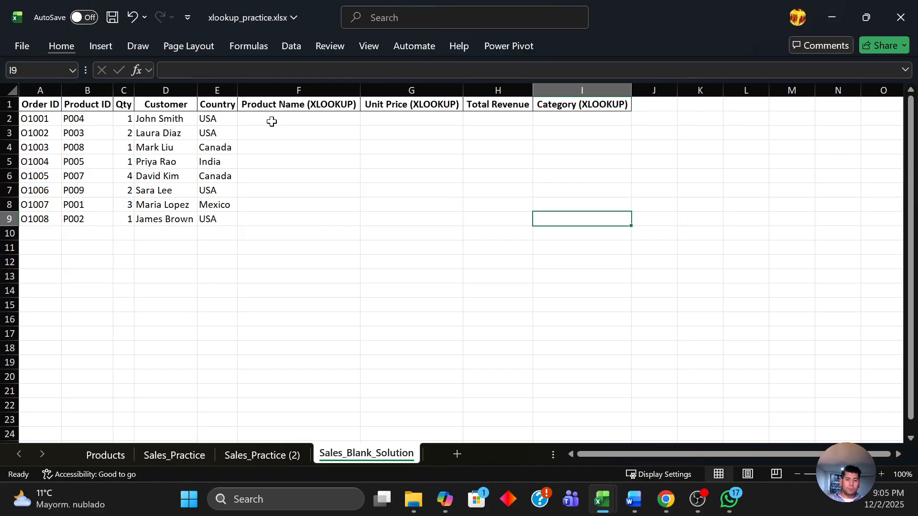
Set the G2 formula's return array to the Price column D of the Products sheet.
key("ctrl+Page_Up")
key("F2")
key("Left")
key("Left")
key("Left")
key("Left")
key("Left")
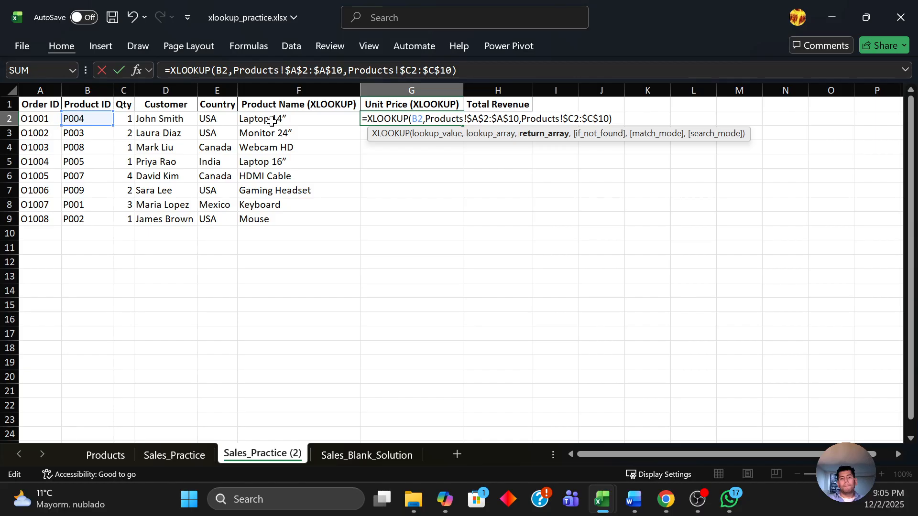
key("ctrl+Return")
key("F2")
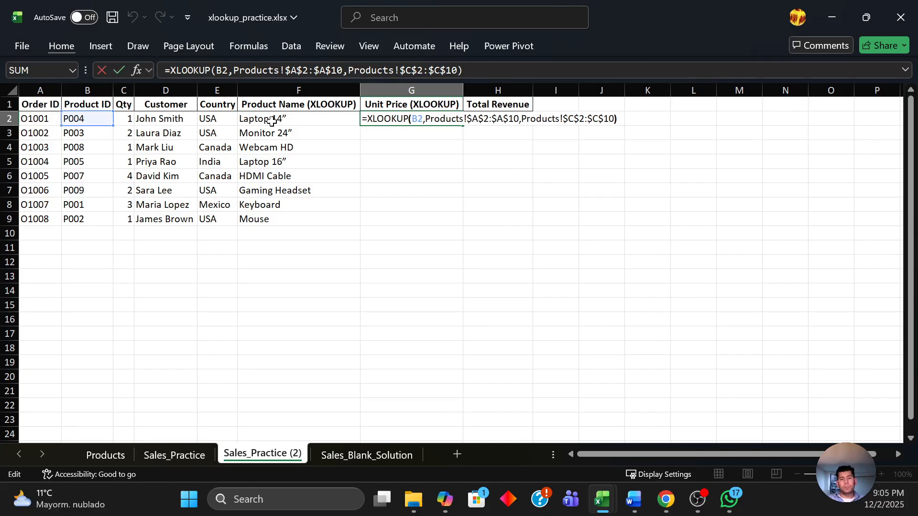
key("Left")
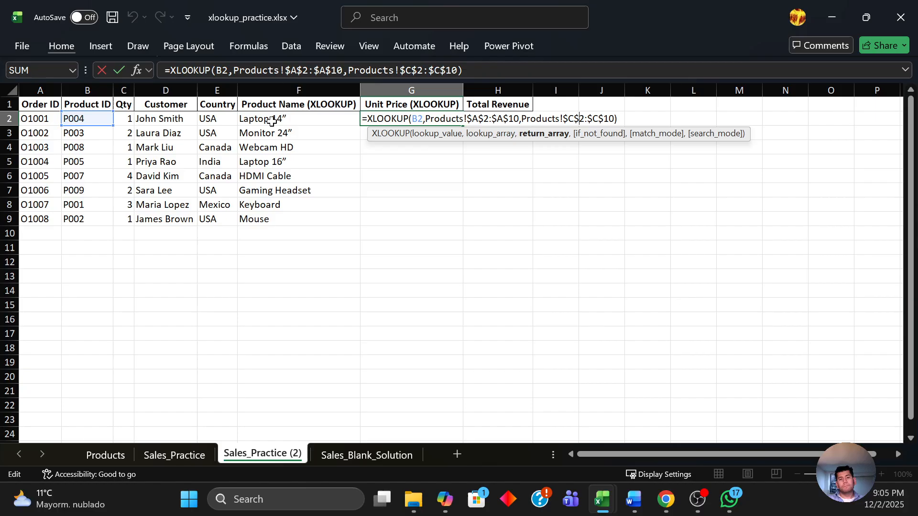
key("BackSpace")
type("d")
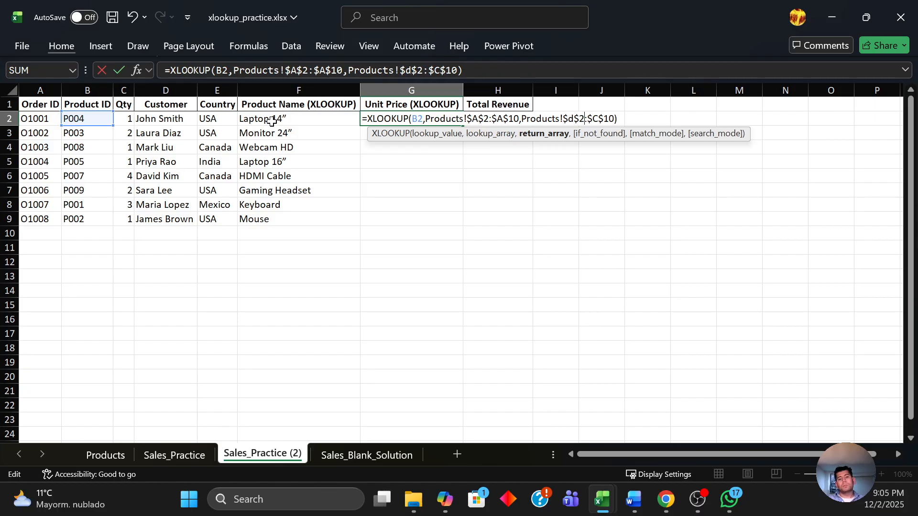
key("BackSpace")
key("BackSpace")
type("D")
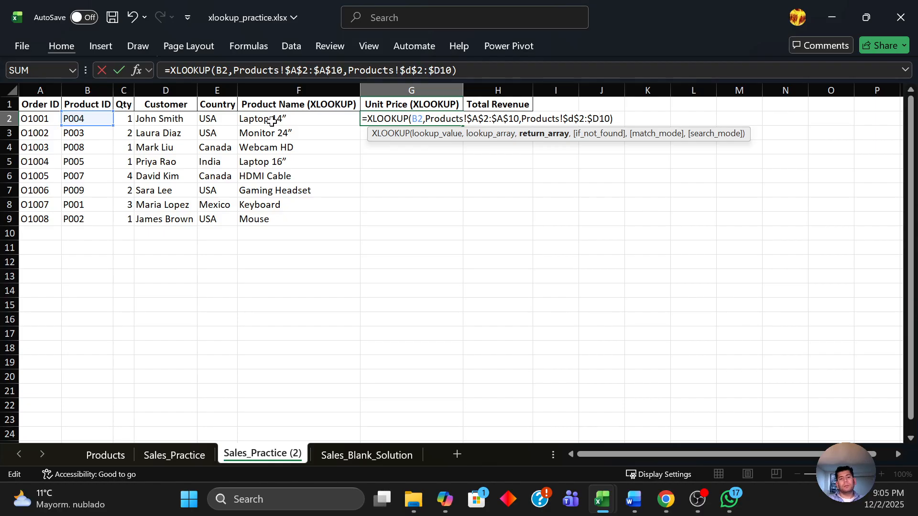
key("ctrl+Return")
Make the G2 formula's ranges absolute as Products!$A$2:$A$10 and Products!$D$2:$D$10.
key("F2")
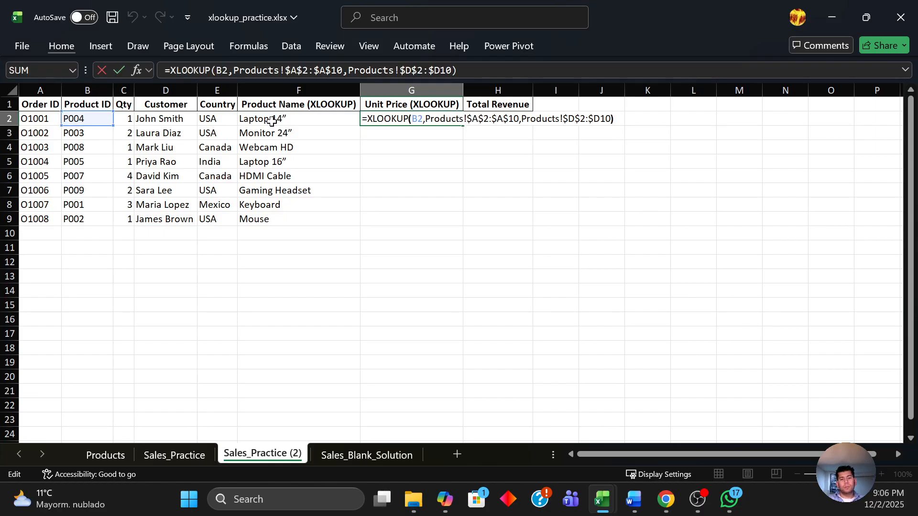
key("Left")
key("shift+Left")
key("Left")
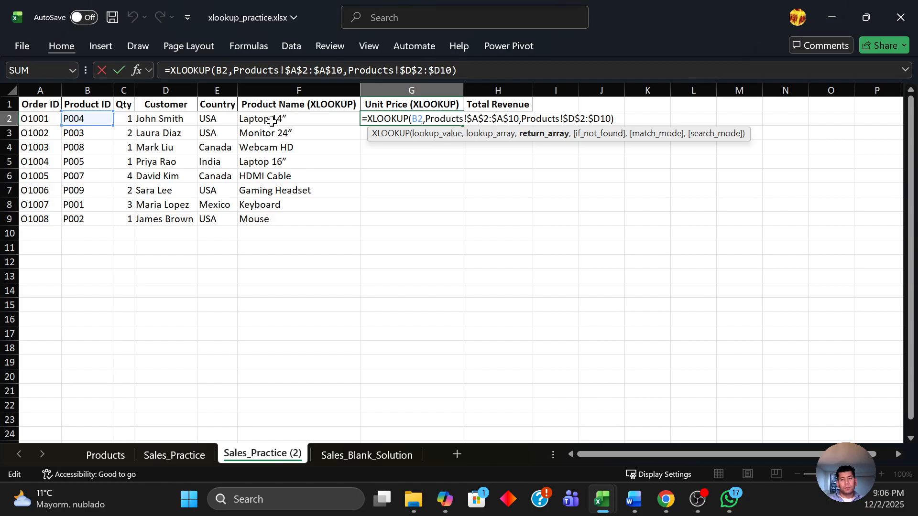
key("shift+Left")
key("shift+Left")
key("shift+Left")
key("shift+Left")
key("shift+Left")
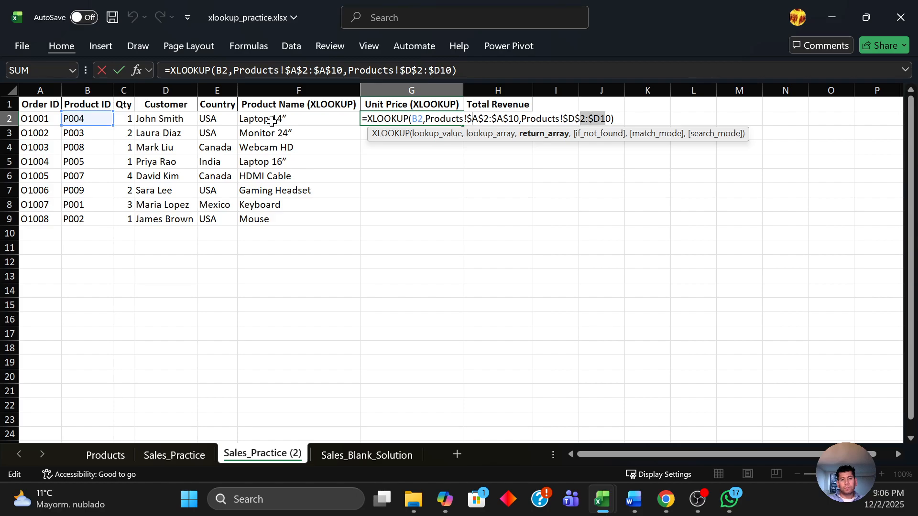
key("ctrl+shift+Left")
key("F4")
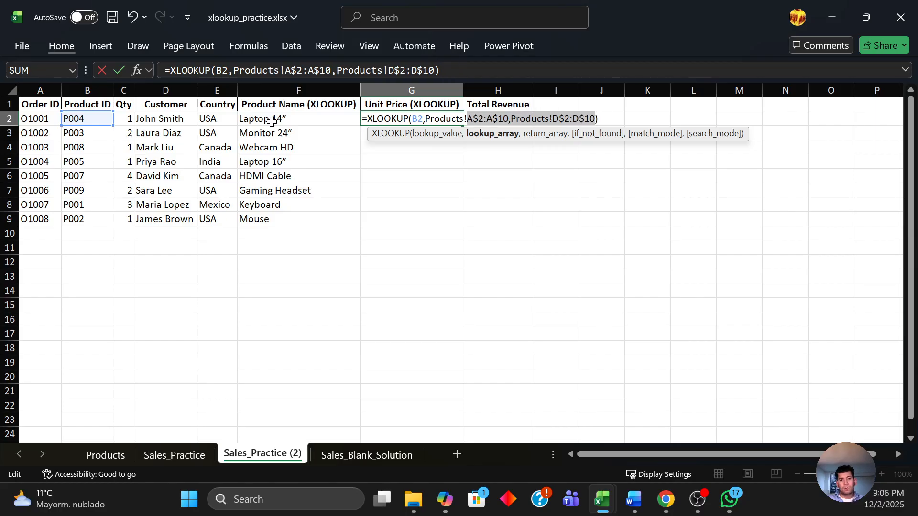
key("F4")
key("F4")
key("F4")
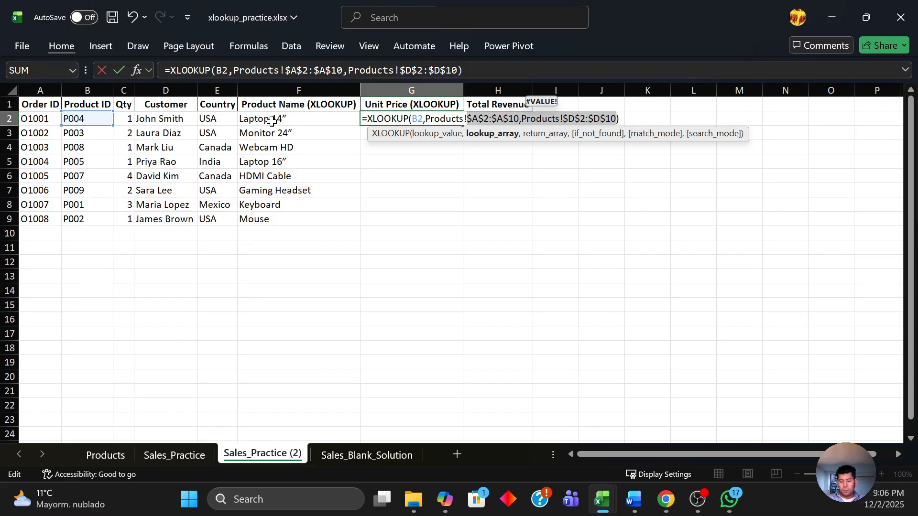
key("ctrl+Return")
Fill the G2 unit price formula down through G3:G9.
left_click(271, 121)
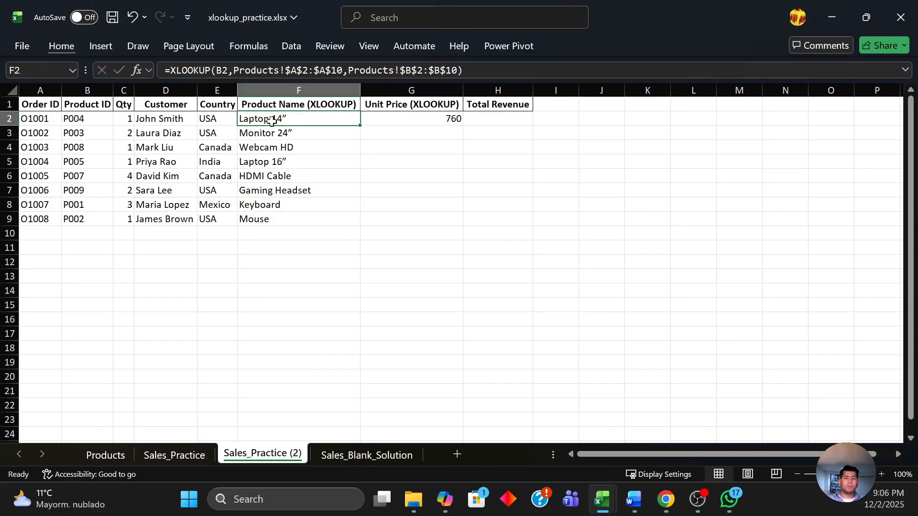
key("ctrl+Down")
key("Right")
key("ctrl+shift+Up")
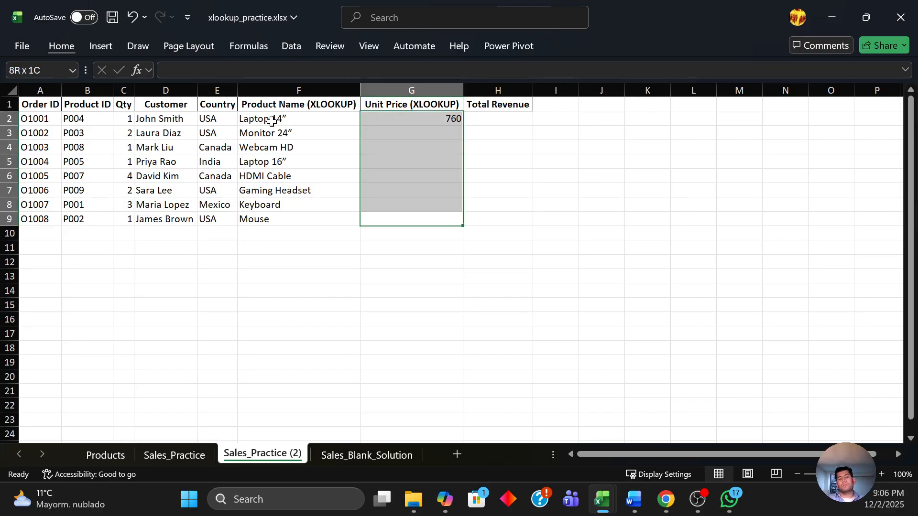
key("ctrl+1")
key("Escape")
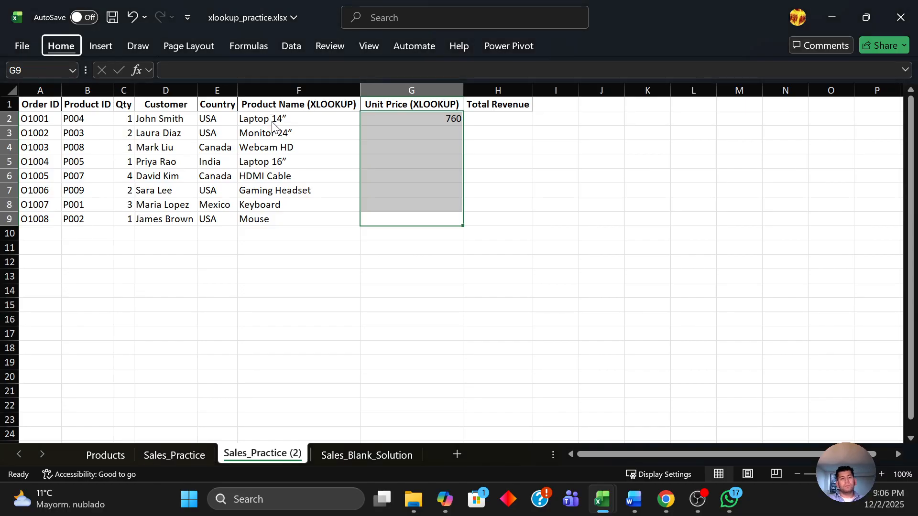
key("Return")
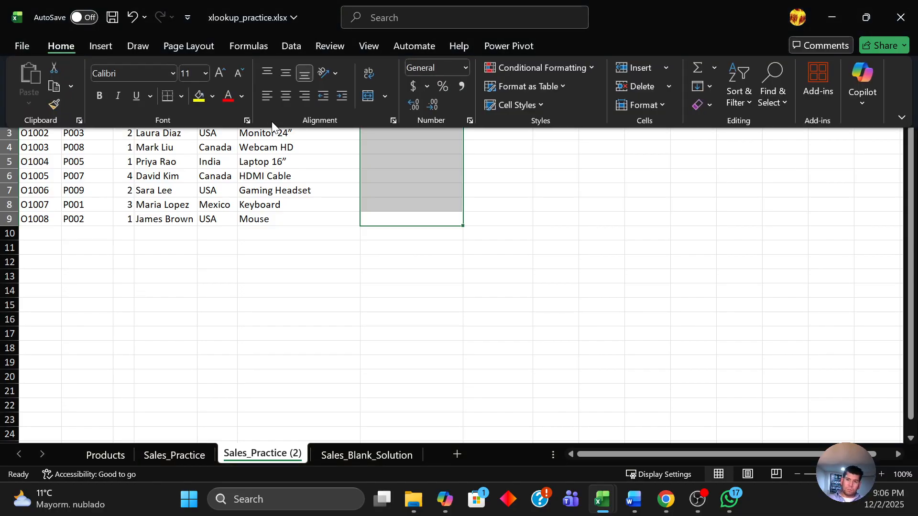
key("f")
key("i")
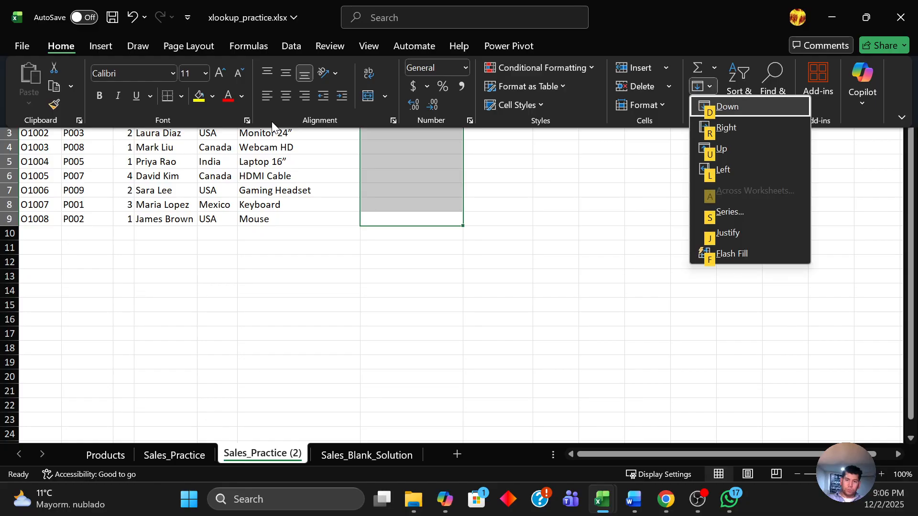
key("d")
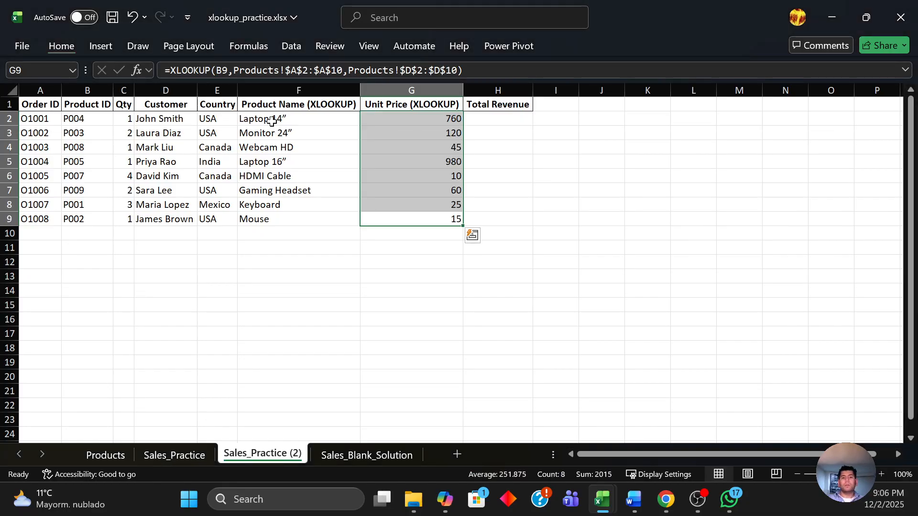
Copy the G2 formula and paste it into H2.
key("Up")
key("Up")
key("Up")
key("Up")
key("Up")
key("Up")
key("Up")
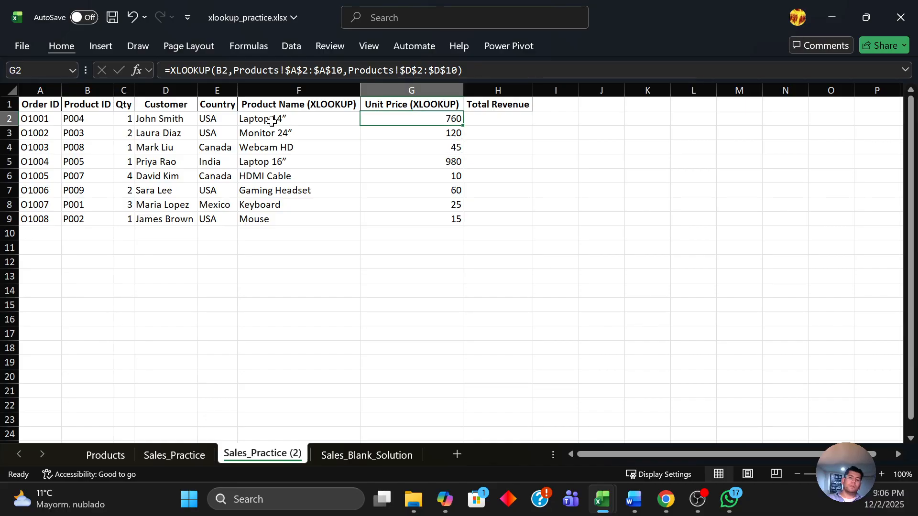
key("F2")
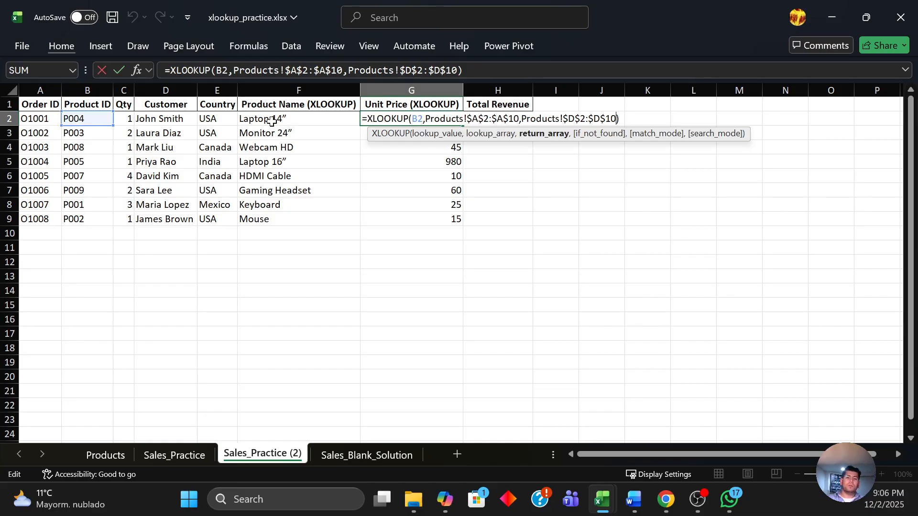
key("Escape")
key("ctrl+c")
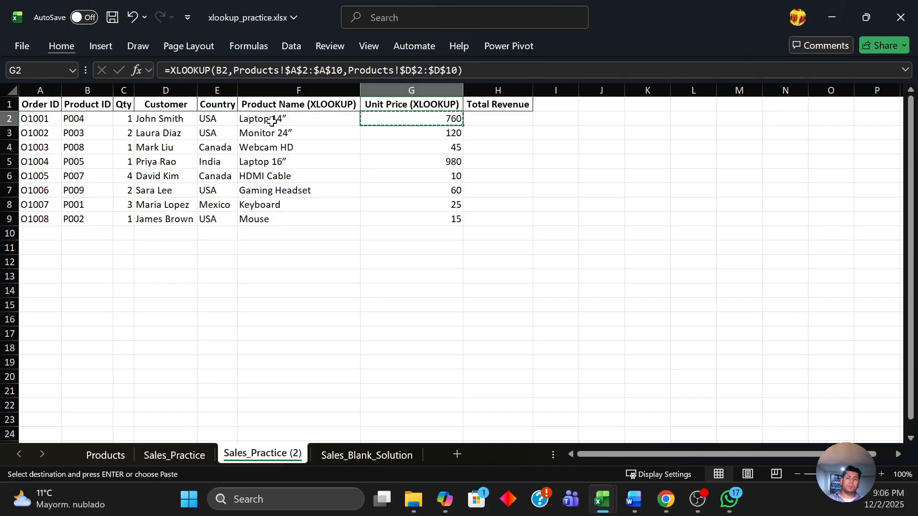
key("Right")
key("F2")
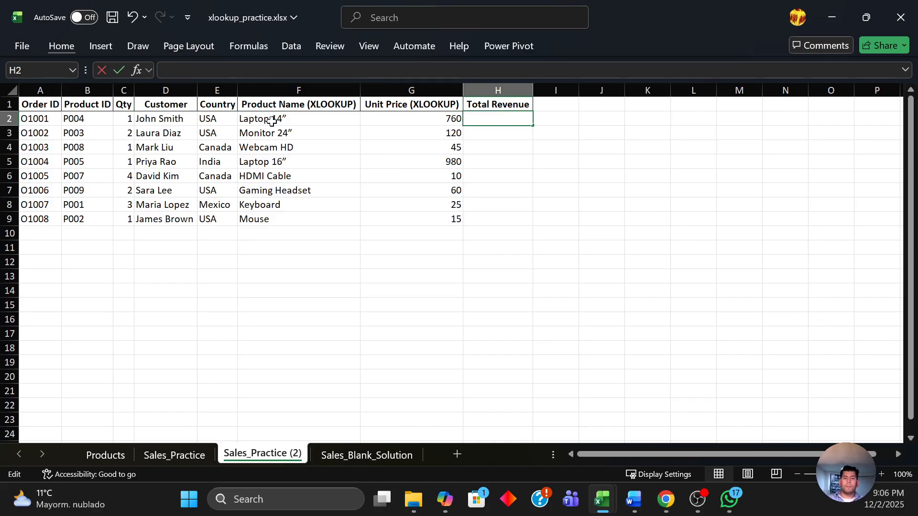
key("Escape")
key("Left")
key("ctrl+c")
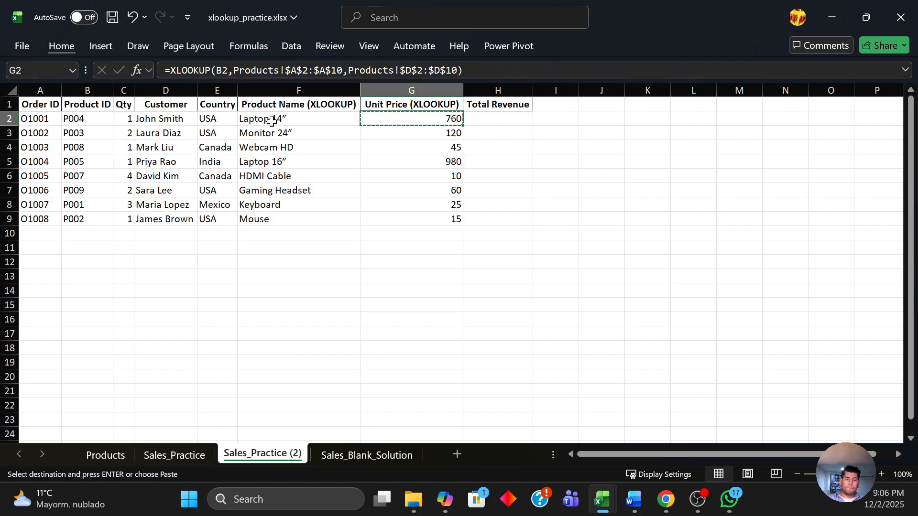
key("Right")
key("ctrl+v")
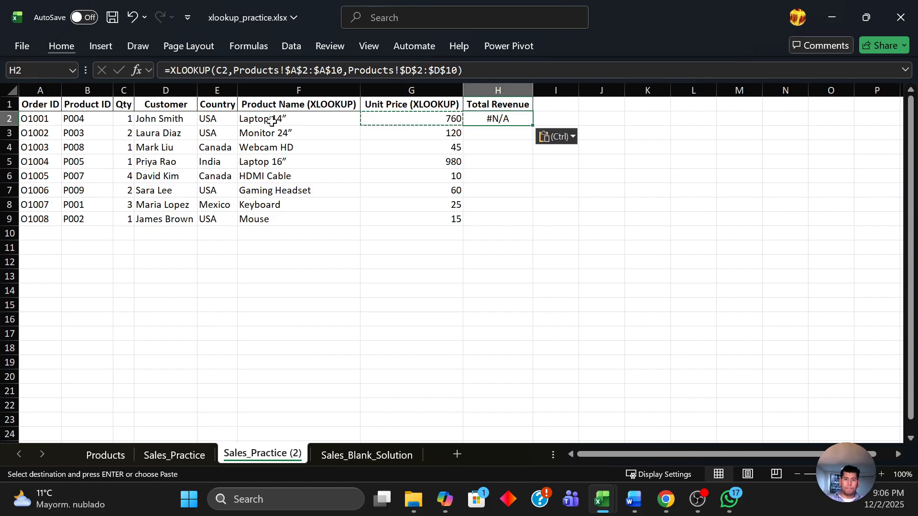
Change the lookup value of the H2 formula to B2.
key("F2")
key("Left")
key("Left")
key("Left")
key("Left")
key("Left")
key("Left")
key("Left")
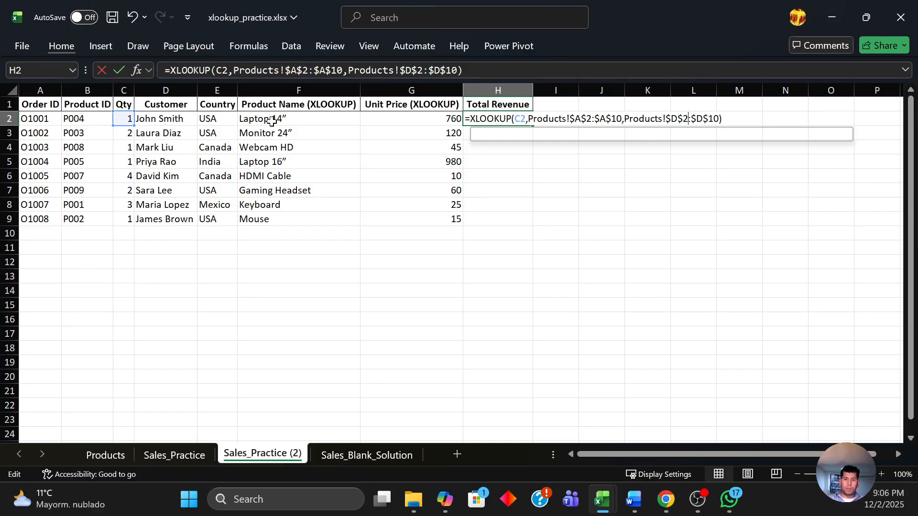
key("Left")
key("Left")
key("Left")
key("Left")
key("Left")
key("Left")
key("Left")
key("Left")
key("Left")
key("Left")
key("Left")
key("Left")
key("Left")
key("Left")
key("Left")
key("Left")
key("Left")
key("Left")
key("Left")
key("Left")
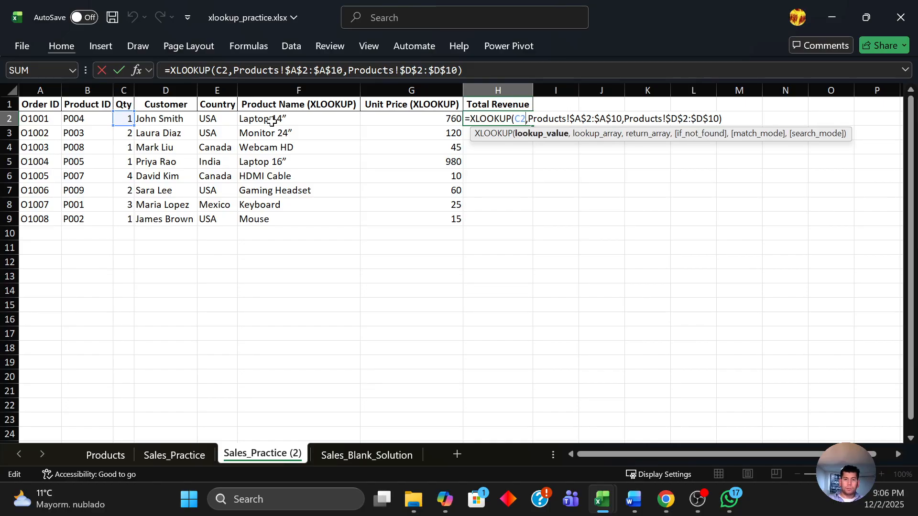
key("BackSpace")
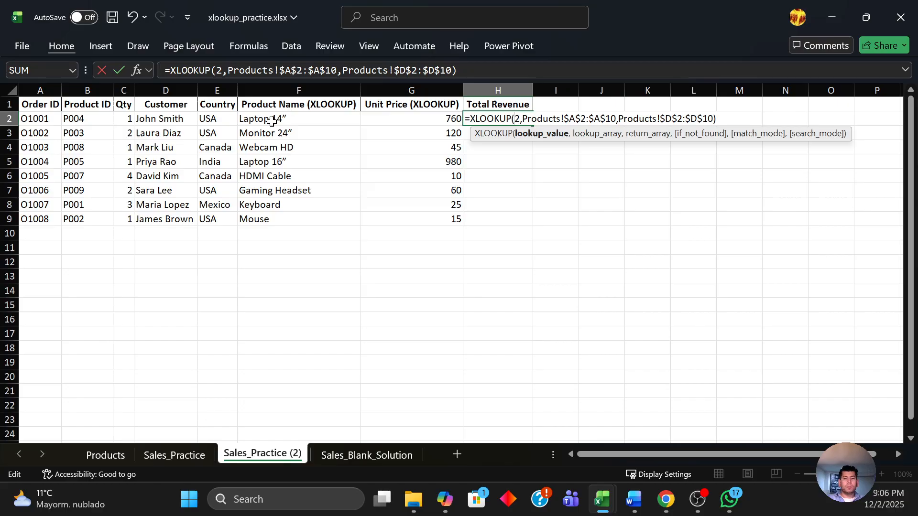
type("B")
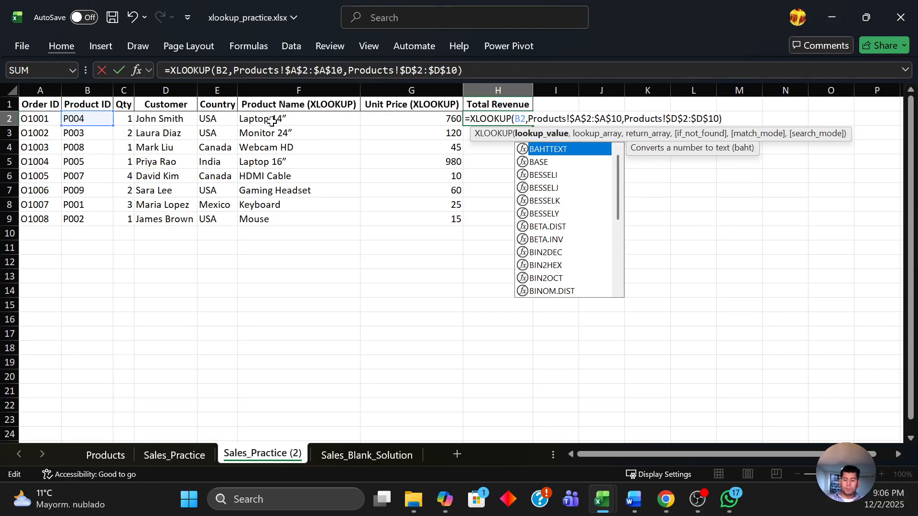
key("End")
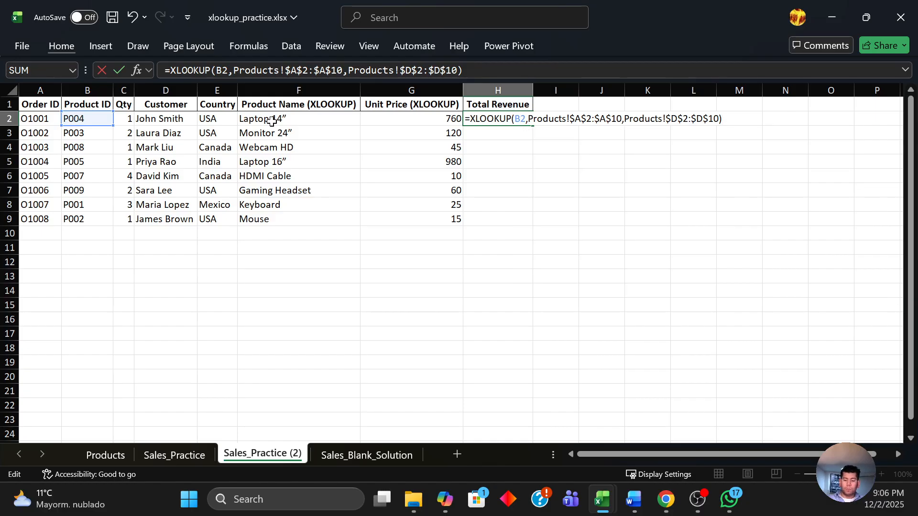
Multiply the H2 formula by the quantity in C2.
type("*")
key("F2")
key("Left")
key("Left")
key("Left")
key("Left")
key("Left")
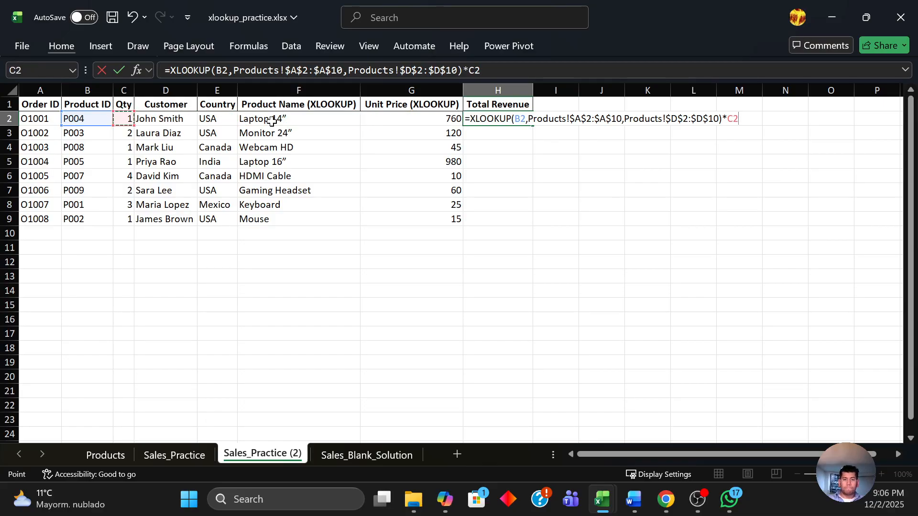
key("Return")
Fill the H2 total revenue formula down through H3:H9.
key("Up")
key("Left")
key("ctrl+Down")
key("Right")
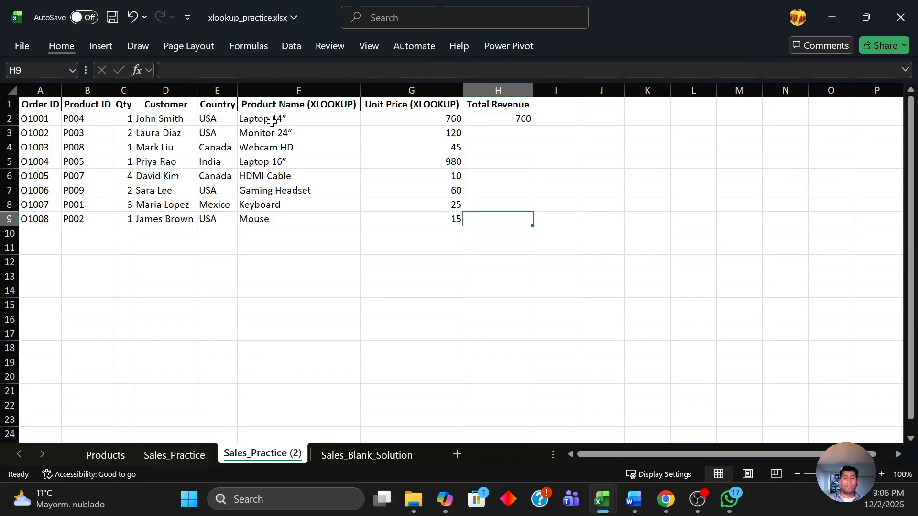
key("ctrl+shift+Up")
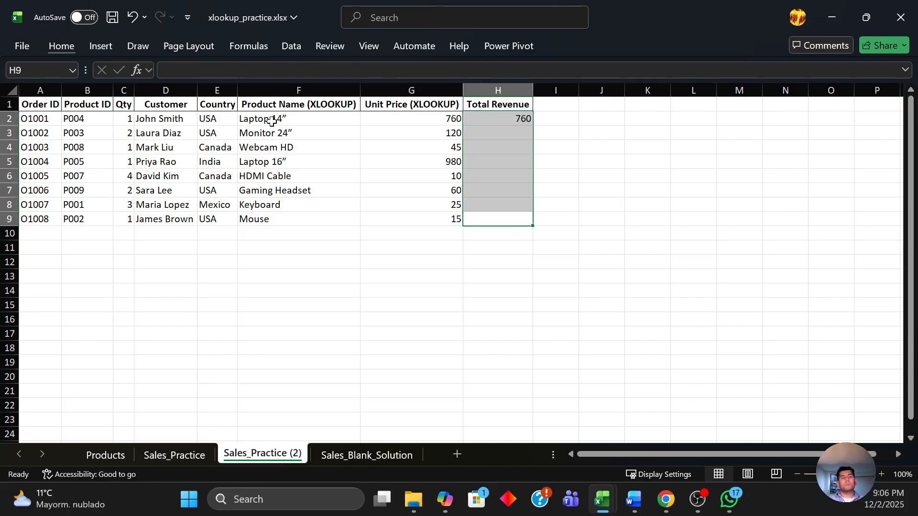
key("Up")
key("ctrl+Up")
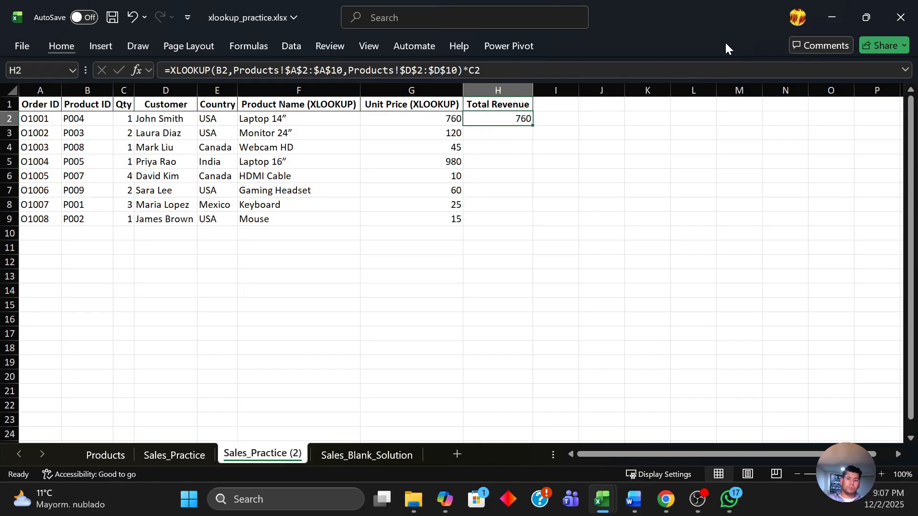
double_click(533, 125)
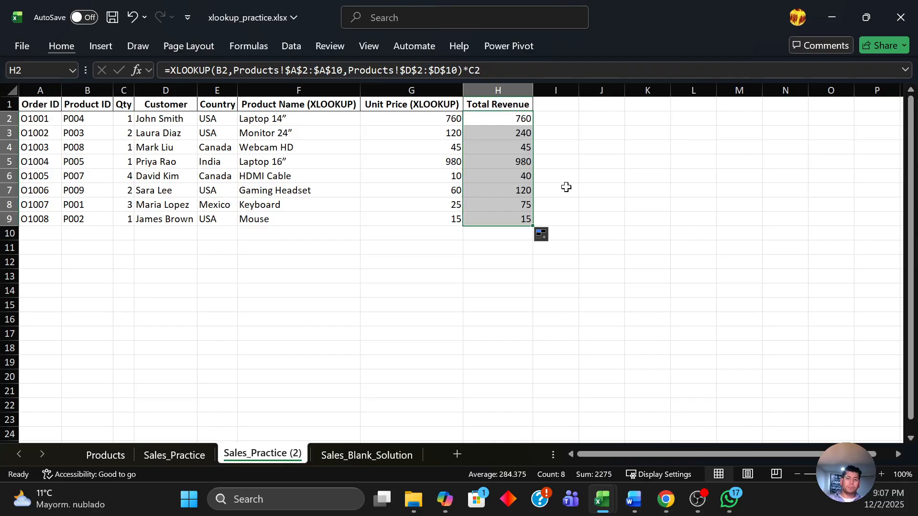
left_click(500, 233)
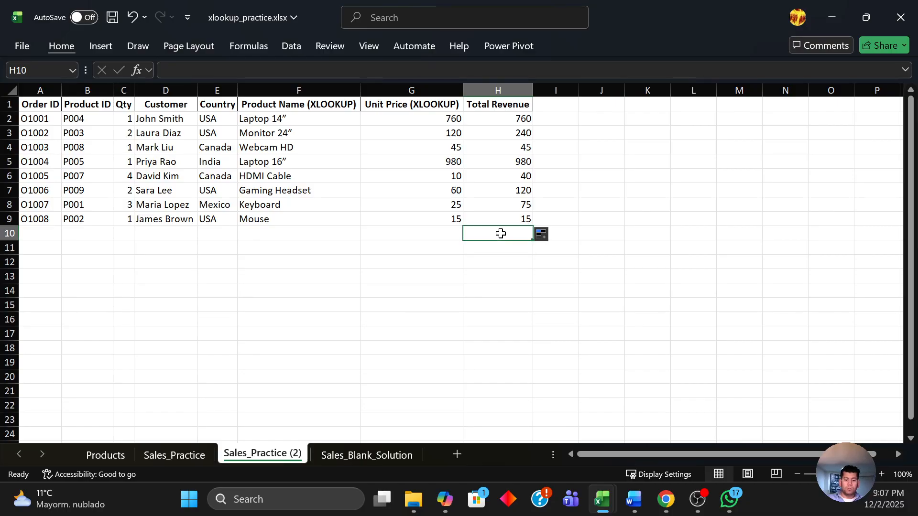
key("Up")
key("Up")
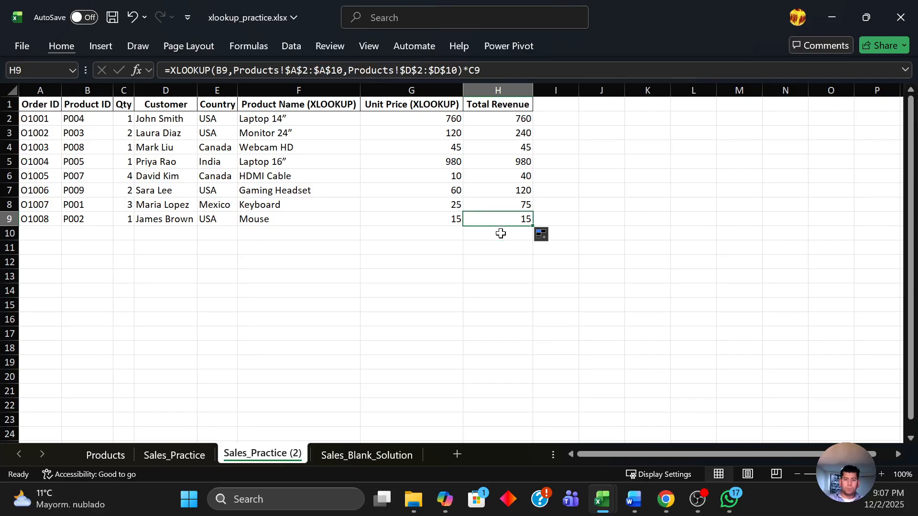
key("Down")
key("Down")
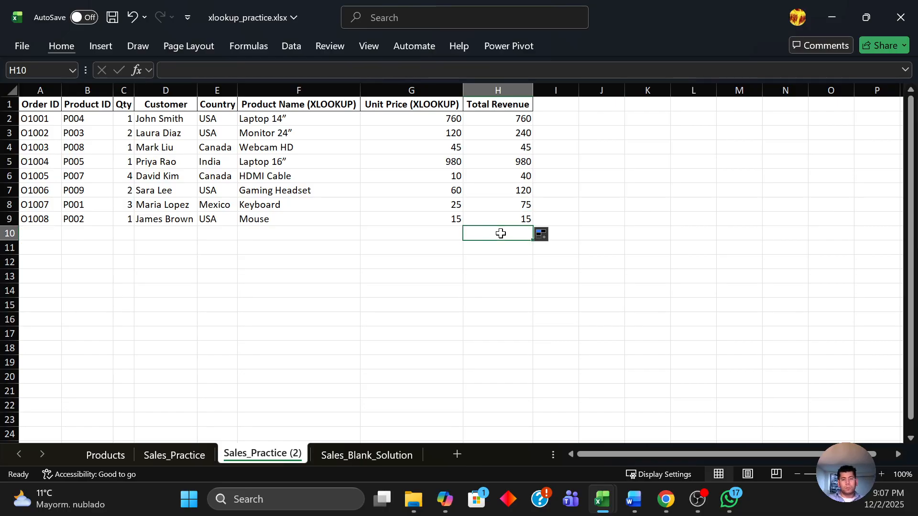
type("=SU")
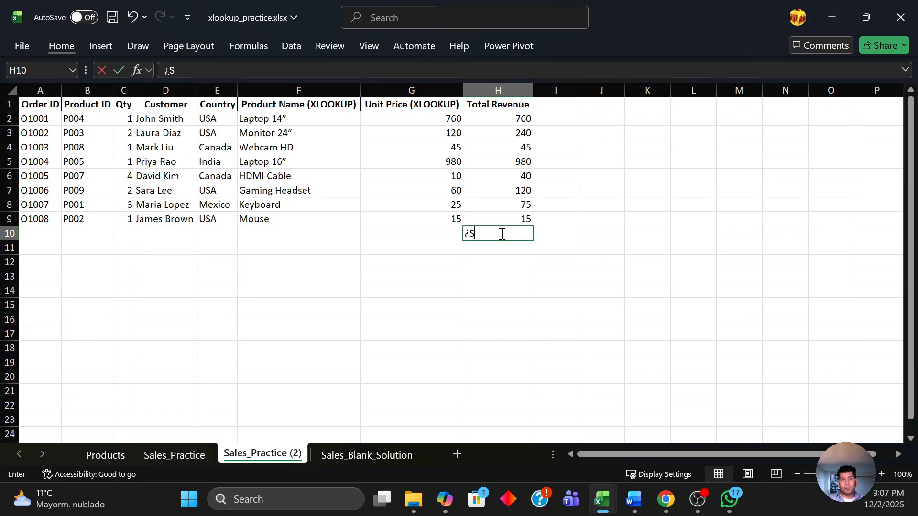
key("BackSpace")
key("BackSpace")
key("BackSpace")
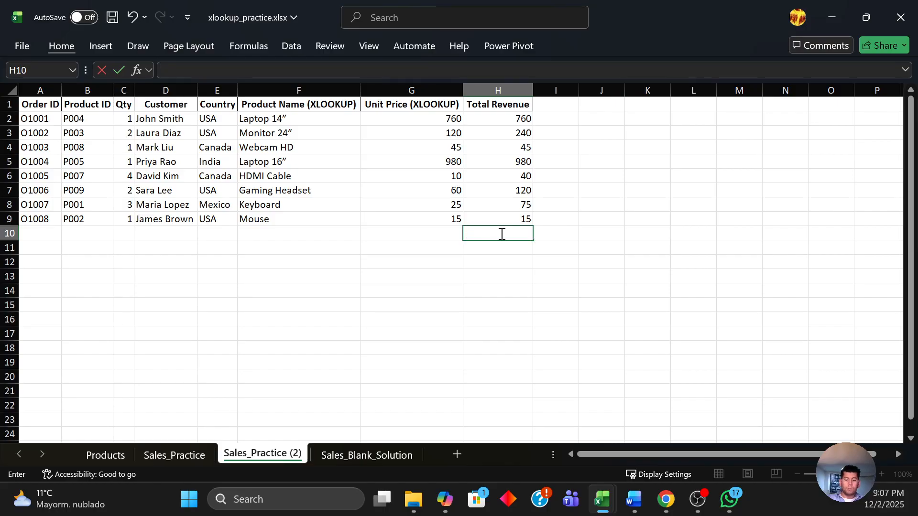
Enter a SUM formula in H10 that totals the revenue range H2:H9.
type("SUM")
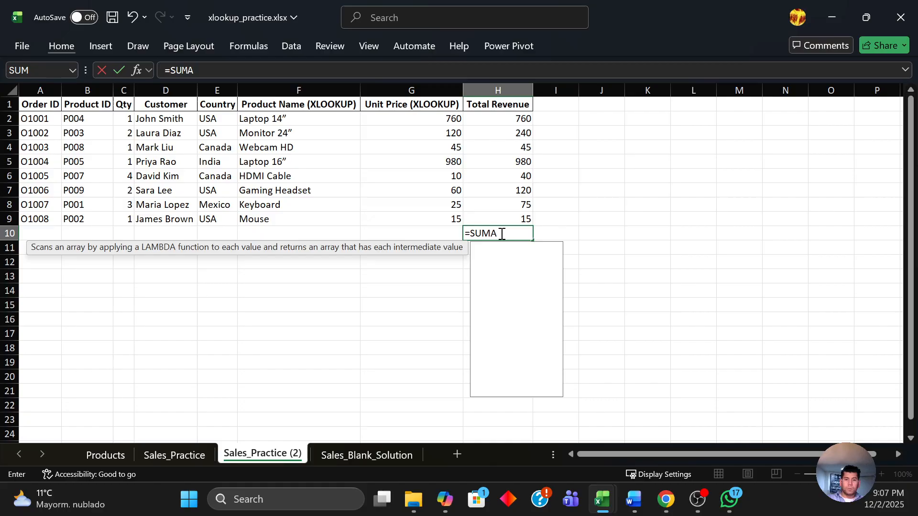
type(")")
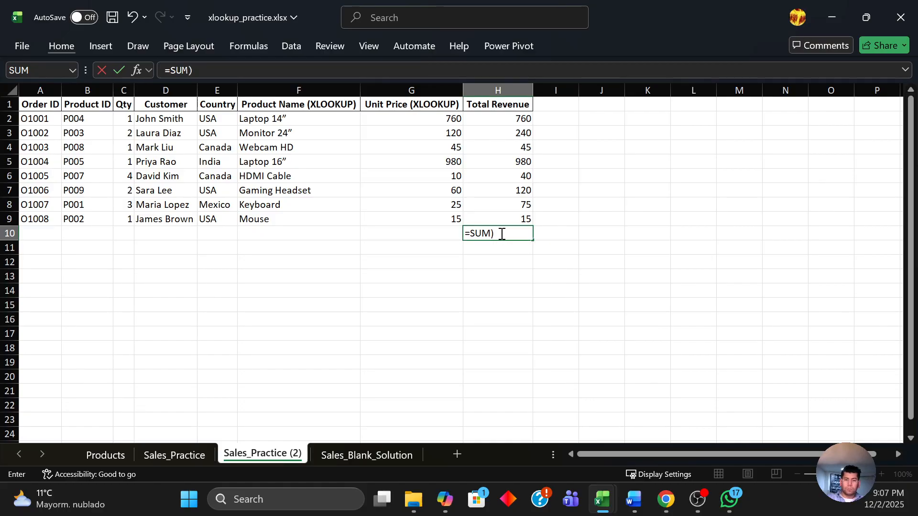
key("BackSpace")
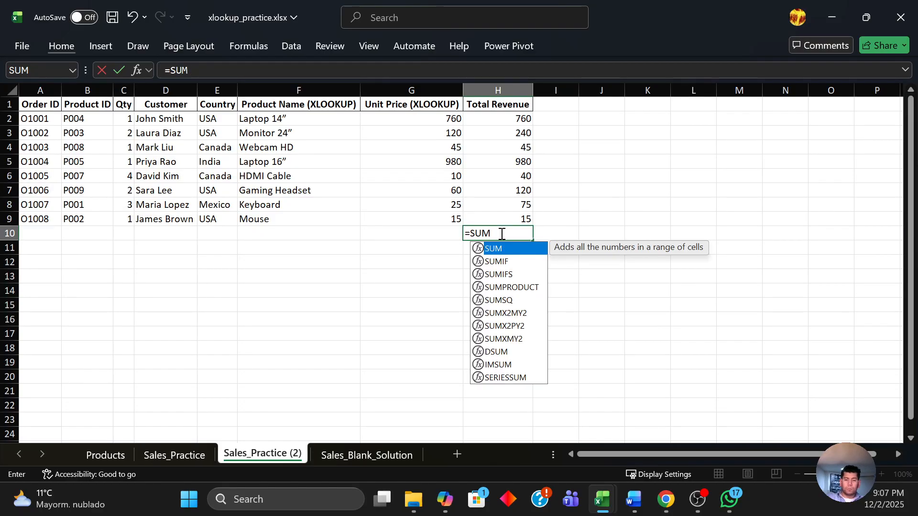
type("(")
key("Up")
key("Up")
key("Up")
key("Up")
key("Up")
key("Up")
key("Up")
key("Up")
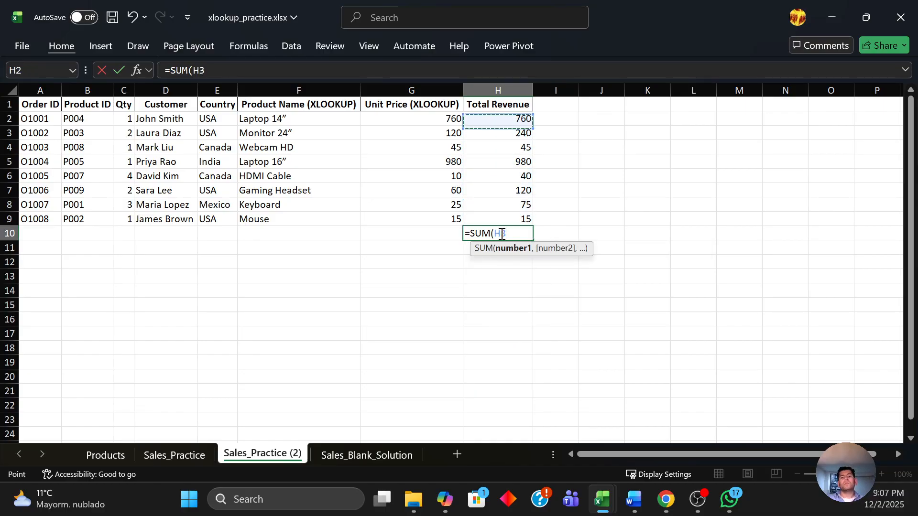
key("shift+Down")
key("shift+Down")
key("shift+Down")
key("shift+Down")
key("shift+Down")
key("shift+Down")
key("shift+Down")
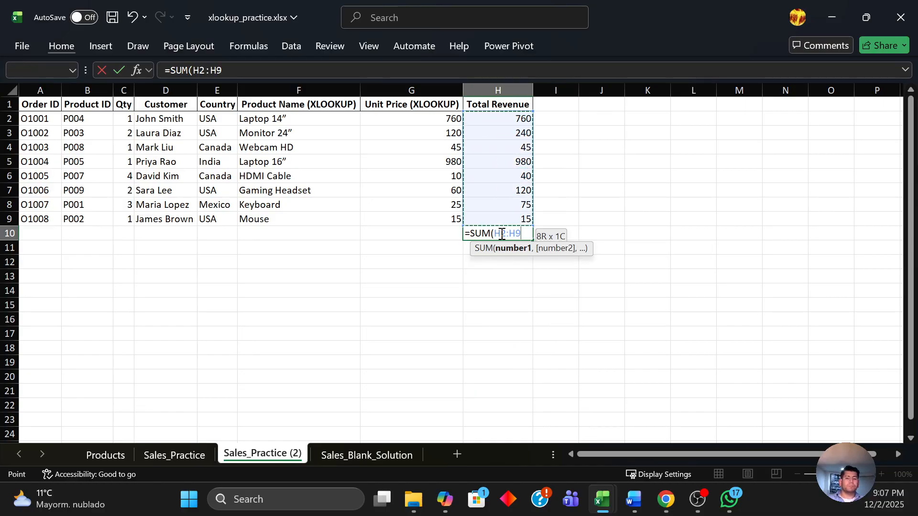
type(")")
key("Return")
Make the total revenue in H10 bold.
left_click(500, 233)
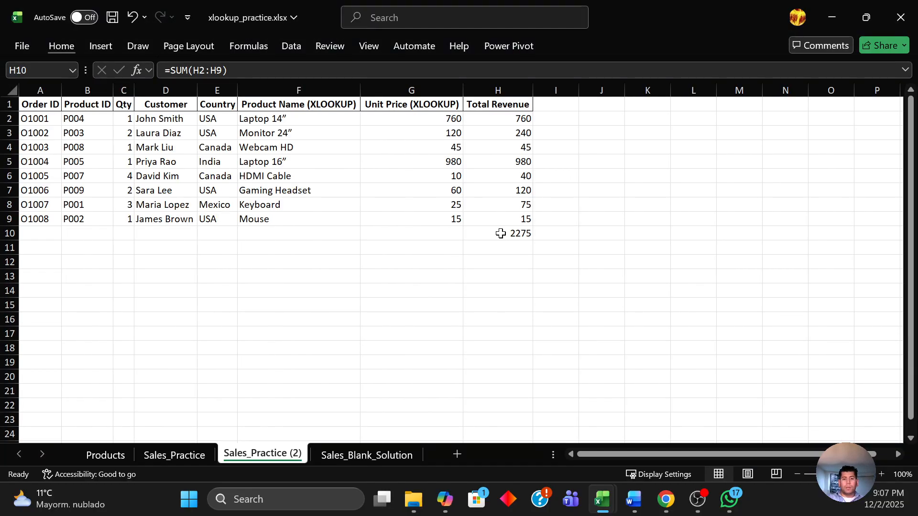
left_click(500, 234)
key("ctrl+b")
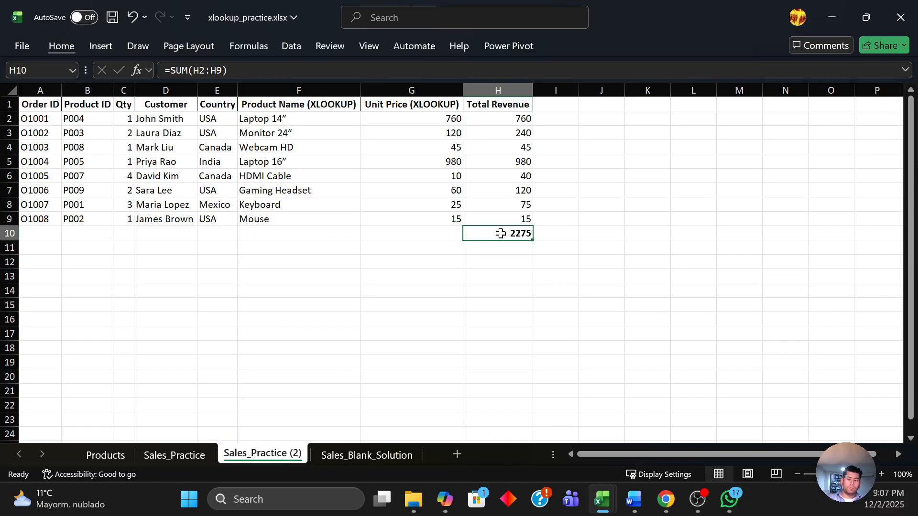
key("alt")
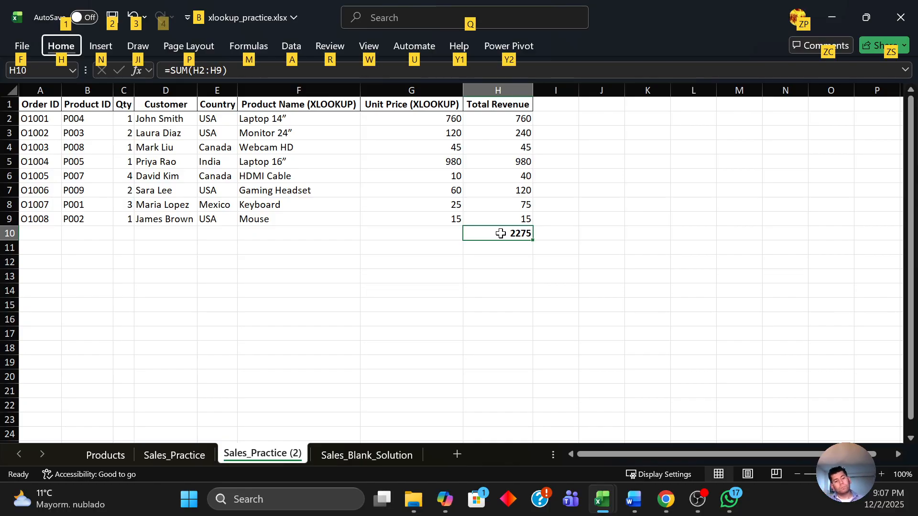